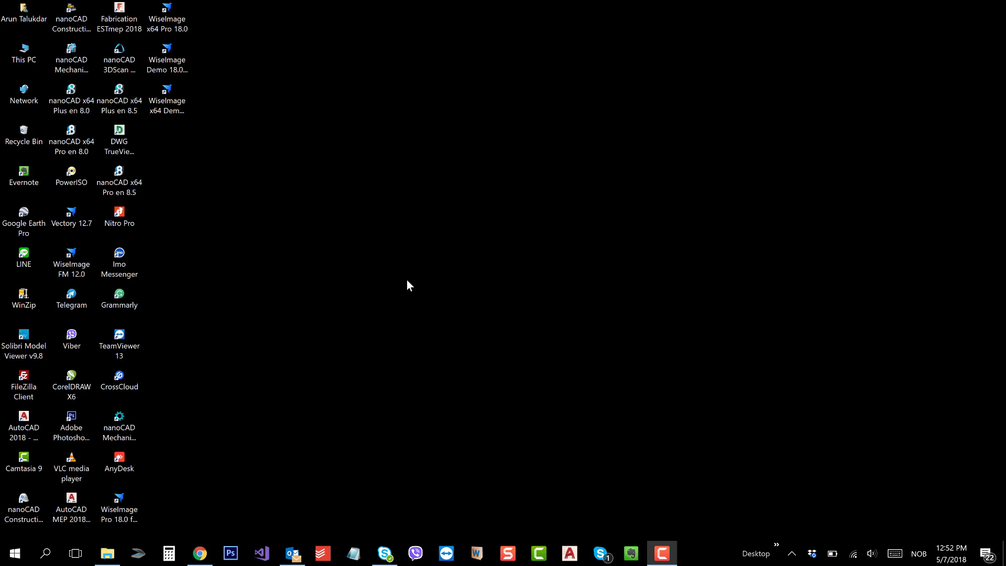
# Find nanoCAD x64 Pro en 8.5 through the Windows search and launch it
pyautogui.click(48, 553)
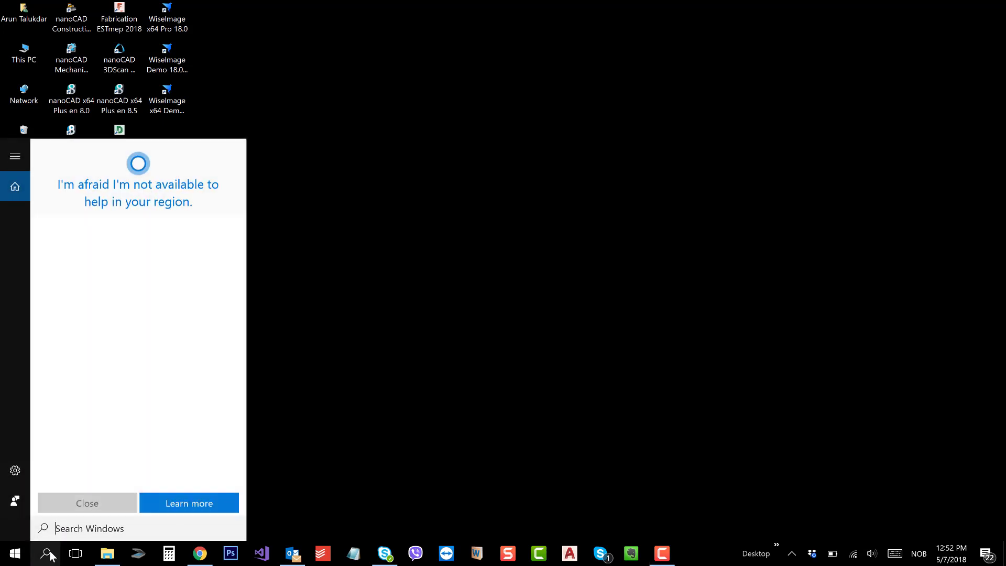
pyautogui.write('nanoc')
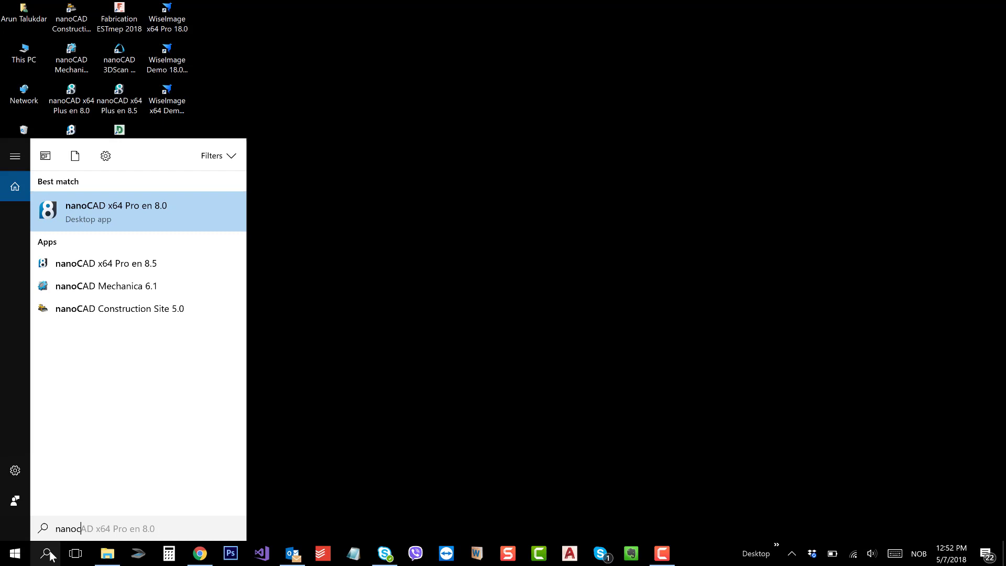
pyautogui.write('ad')
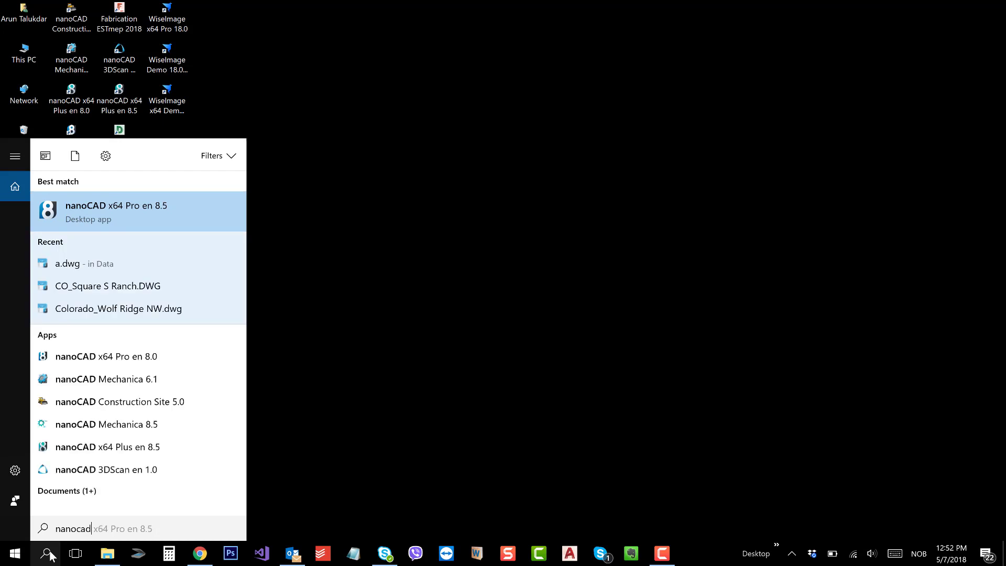
pyautogui.click(169, 209)
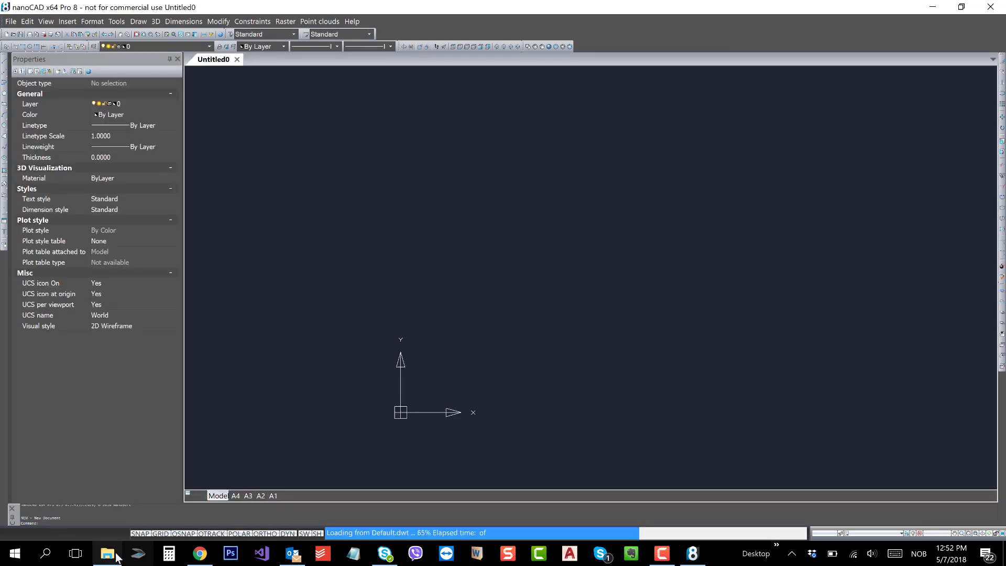
# Switch to File Explorer, go to the Experiment folder and open Pipe_Planx0056.pdf
pyautogui.click(116, 556)
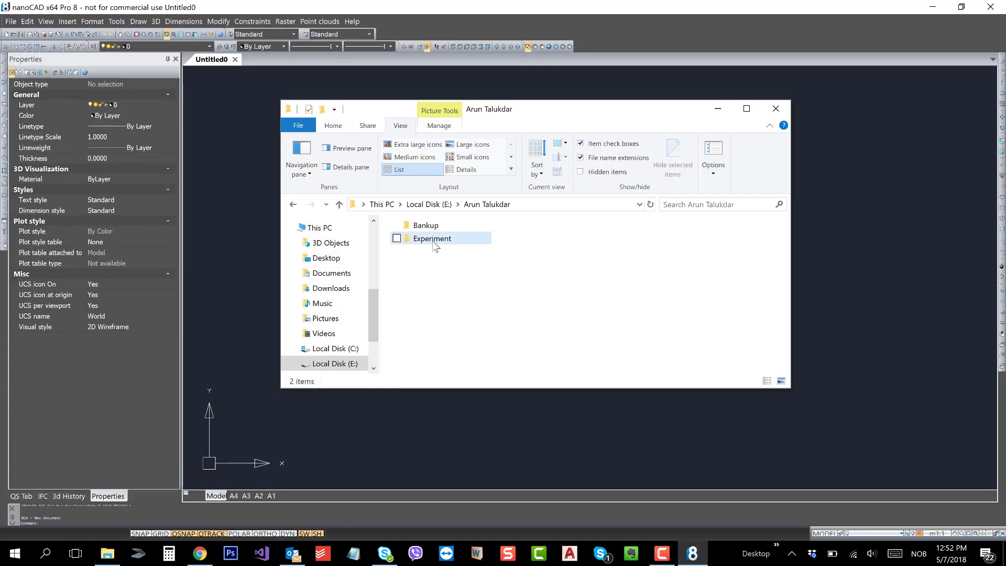
pyautogui.doubleClick(433, 240)
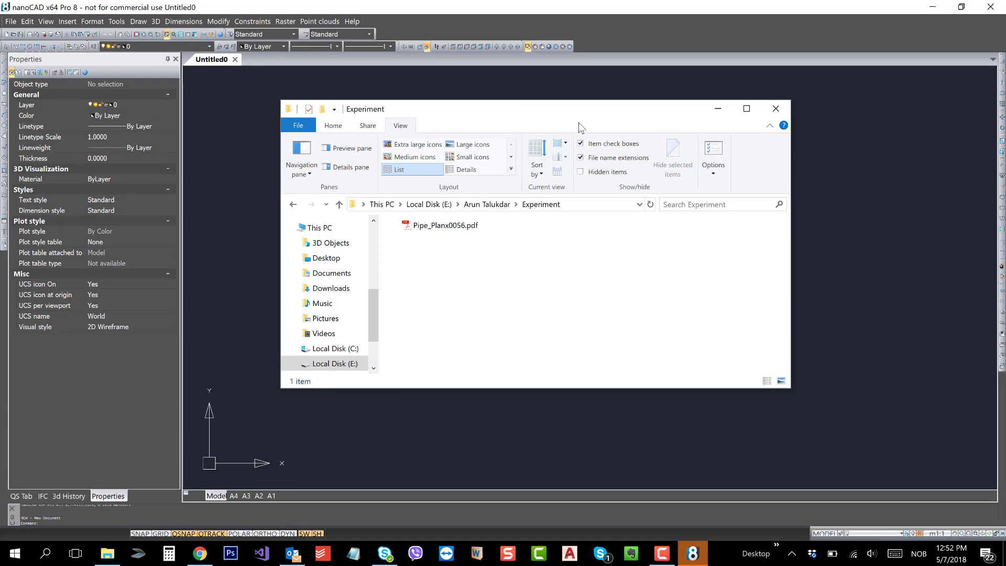
pyautogui.moveTo(580, 127); pyautogui.dragTo(710, 184)
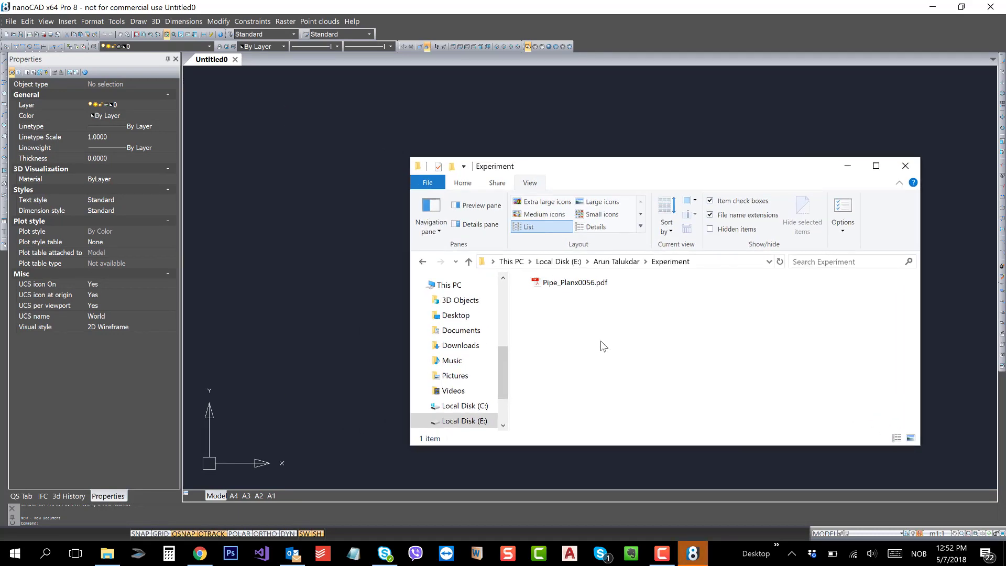
pyautogui.doubleClick(575, 283)
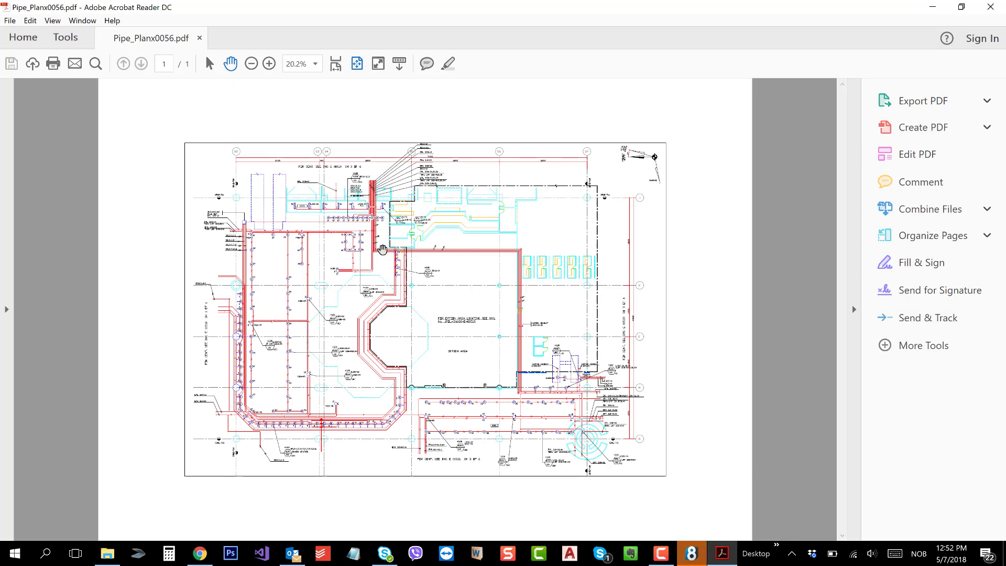
# Examine the pipe runs, callouts and option area throughout the PDF plan, and close the PDF and minimize the folder window
pyautogui.keyDown('ctrl'); pyautogui.scroll(2, 336, 209); pyautogui.keyUp('ctrl')
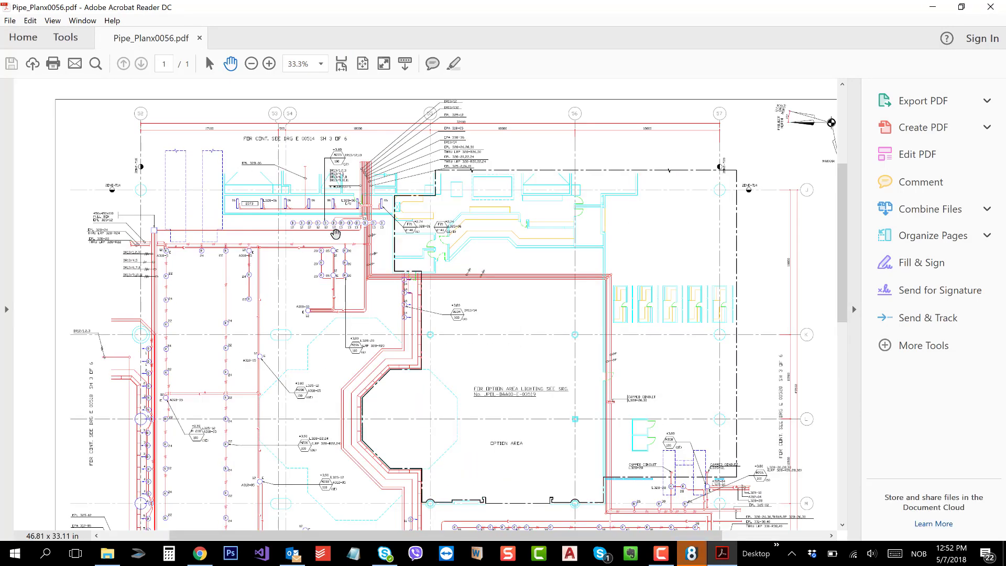
pyautogui.keyDown('ctrl'); pyautogui.scroll(1, 300, 216); pyautogui.keyUp('ctrl')
pyautogui.scroll(-5, 321, 285)
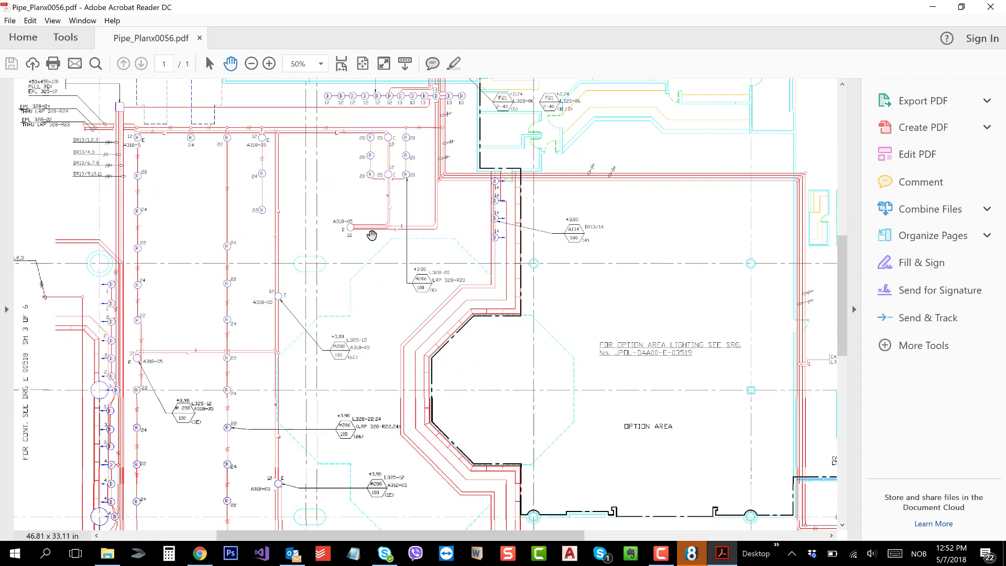
pyautogui.scroll(-3, 429, 145)
pyautogui.keyDown('shift'); pyautogui.hscroll(8, 241, 254); pyautogui.keyUp('shift')
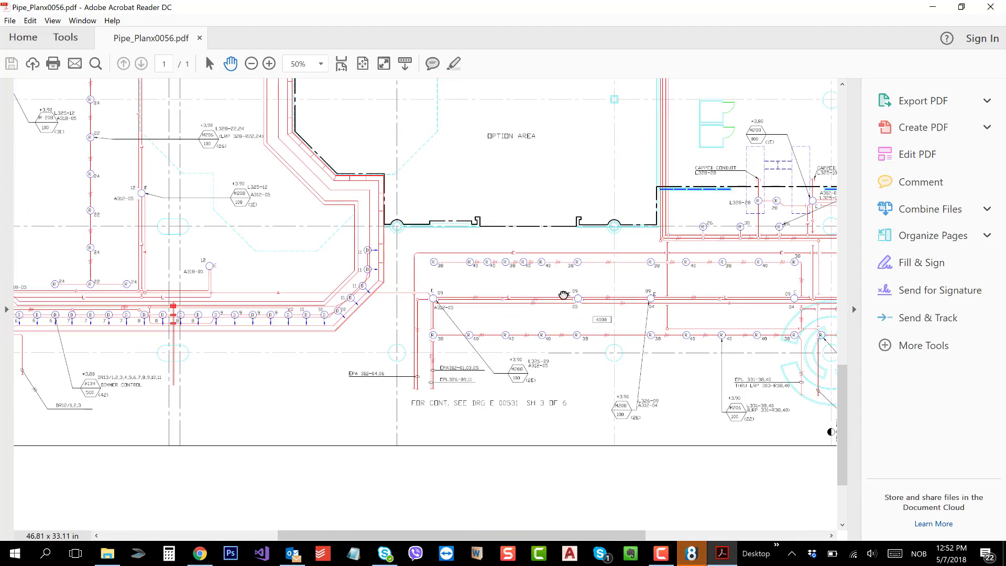
pyautogui.scroll(10, 369, 325)
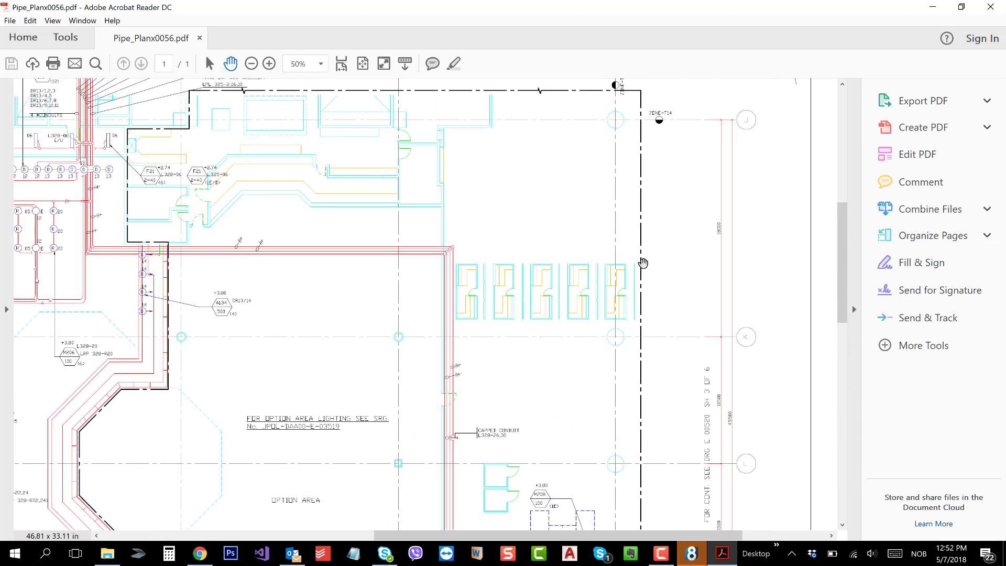
pyautogui.keyDown('shift'); pyautogui.hscroll(-3, 644, 263); pyautogui.keyUp('shift')
pyautogui.scroll(1, 720, 272)
pyautogui.keyDown('shift'); pyautogui.hscroll(-12, 636, 177); pyautogui.keyUp('shift')
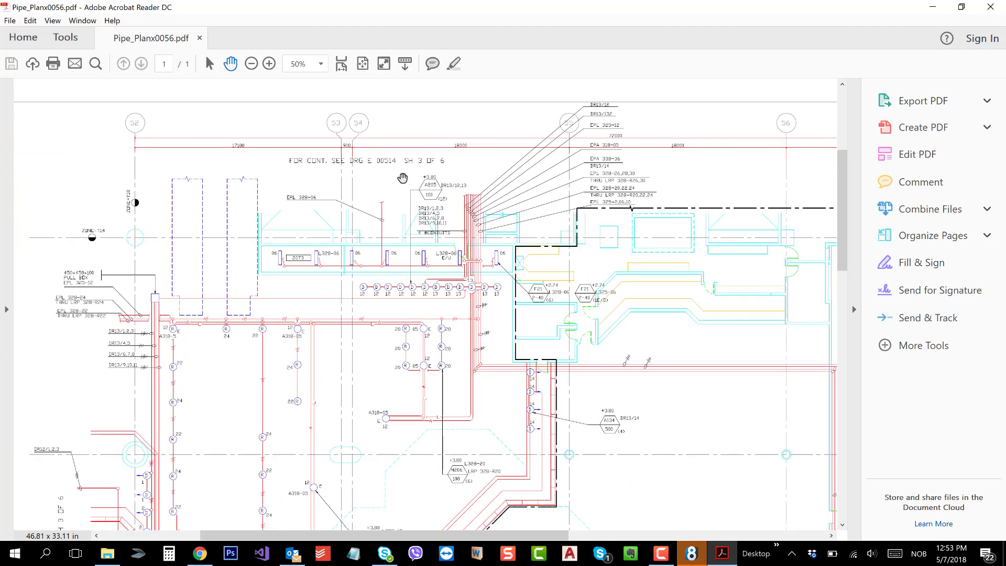
pyautogui.scroll(-3, 507, 299)
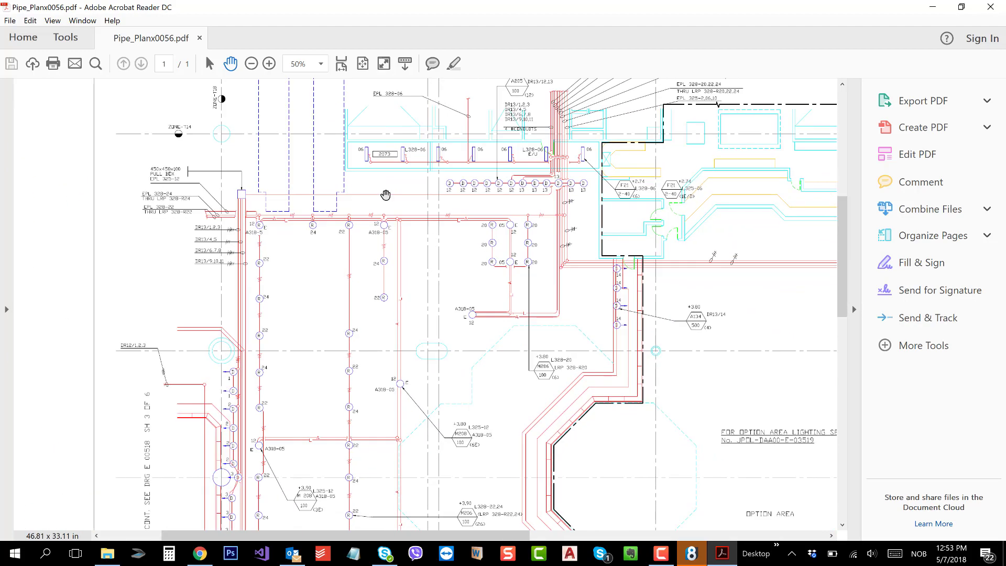
pyautogui.keyDown('shift'); pyautogui.hscroll(6, 320, 255); pyautogui.keyUp('shift')
pyautogui.scroll(-4, 362, 261)
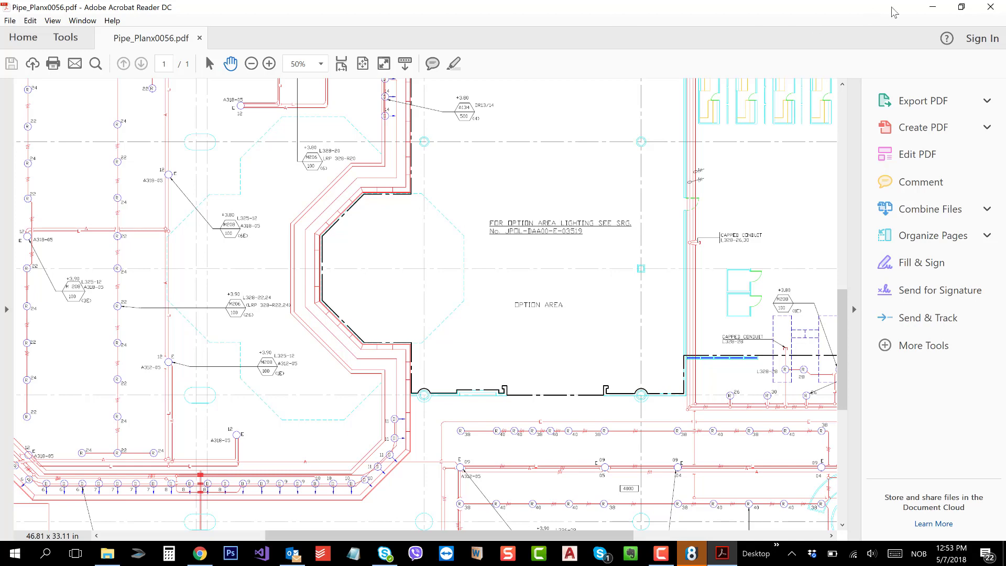
pyautogui.moveTo(178, 138)
pyautogui.mouseDown()
pyautogui.moveTo(400, 254)
pyautogui.moveTo(395, 240)
pyautogui.mouseUp()
pyautogui.moveTo(340, 145); pyautogui.dragTo(339, 260)
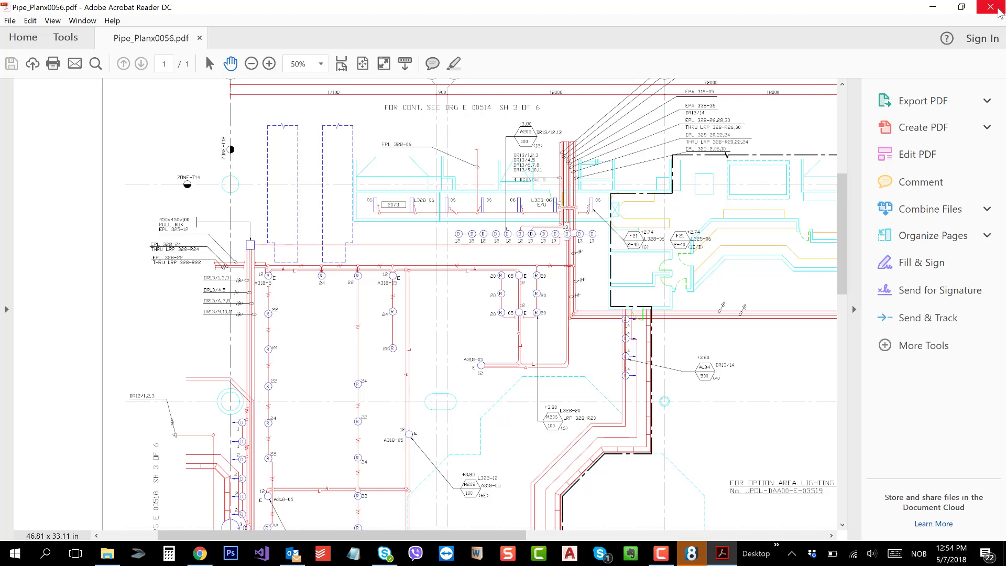
pyautogui.click(999, 11)
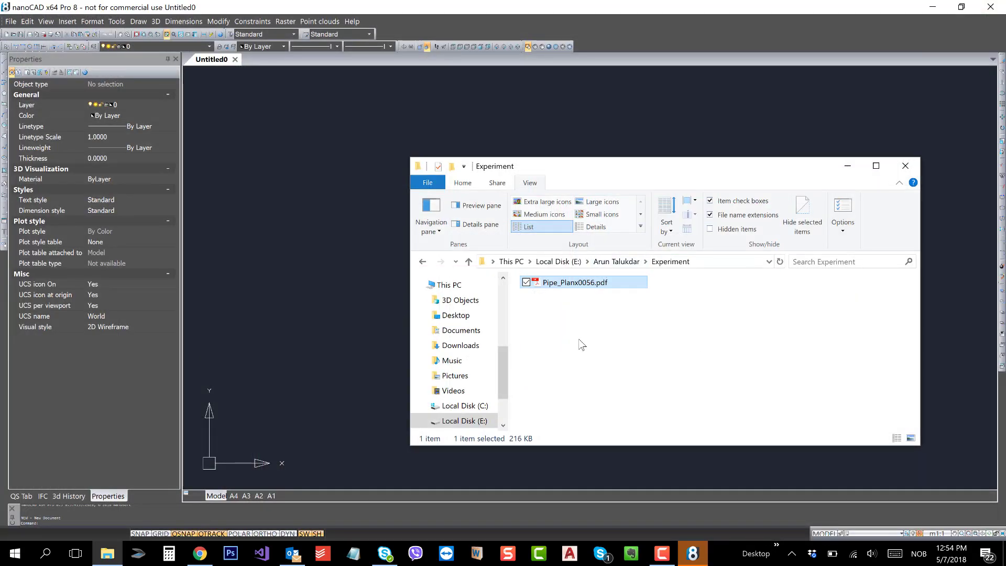
pyautogui.click(848, 168)
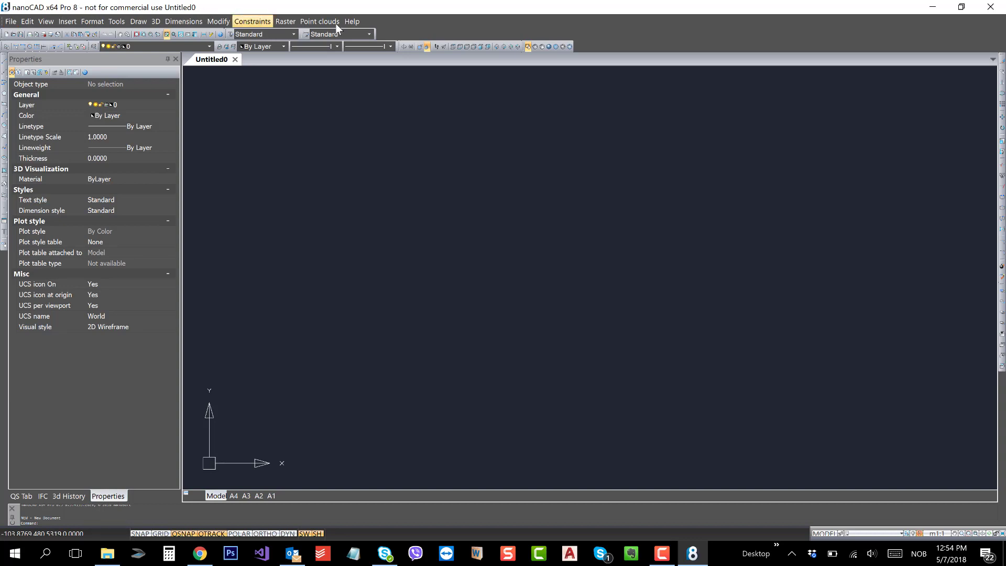
# Check the program's version and licence information in the About window and close it
pyautogui.click(352, 22)
pyautogui.click(379, 154)
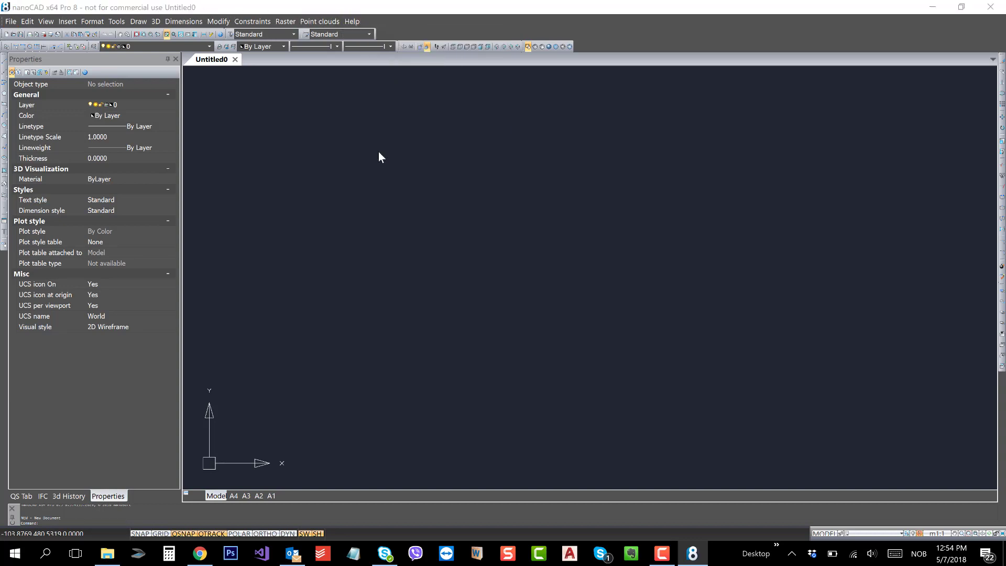
pyautogui.moveTo(506, 163); pyautogui.dragTo(573, 143)
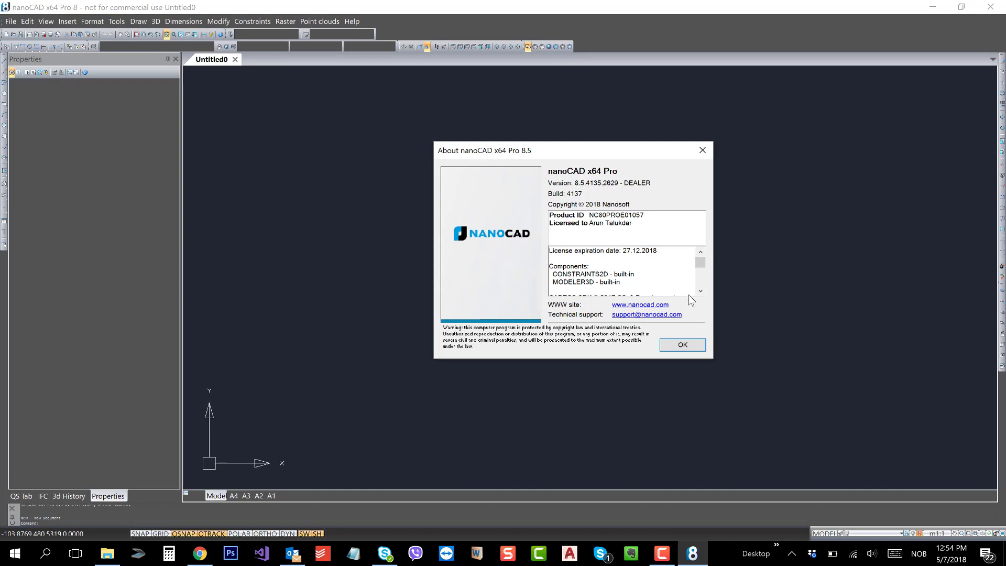
pyautogui.click(684, 344)
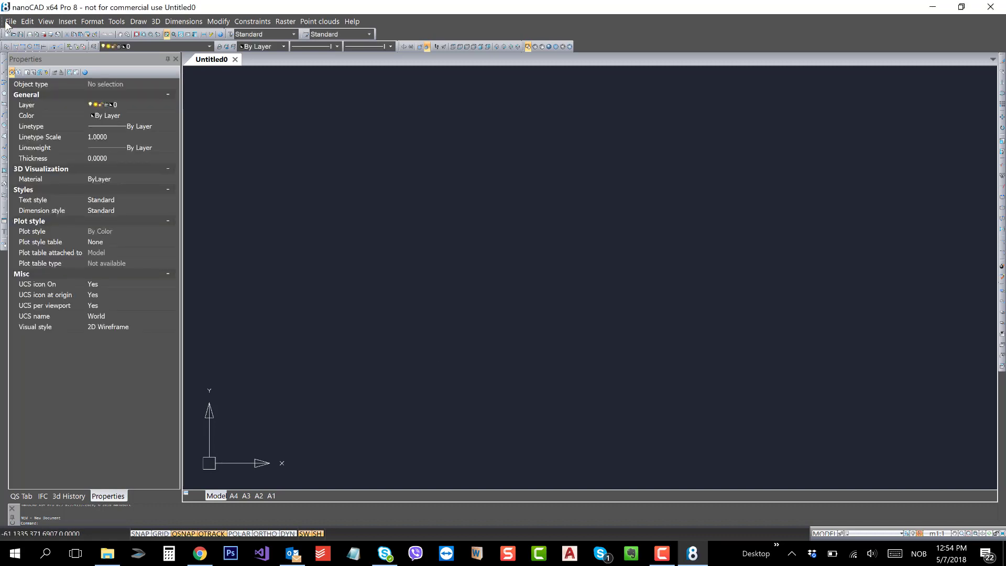
# Start a PDF import and load Pipe_Planx0056.pdf from the Experiment folder on Local Disk (E:)
pyautogui.click(11, 21)
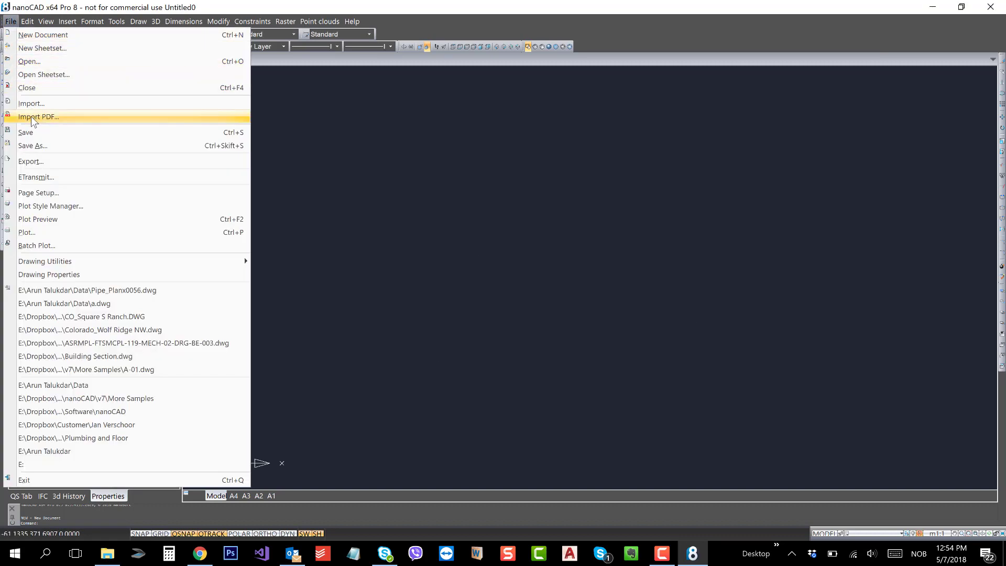
pyautogui.click(90, 117)
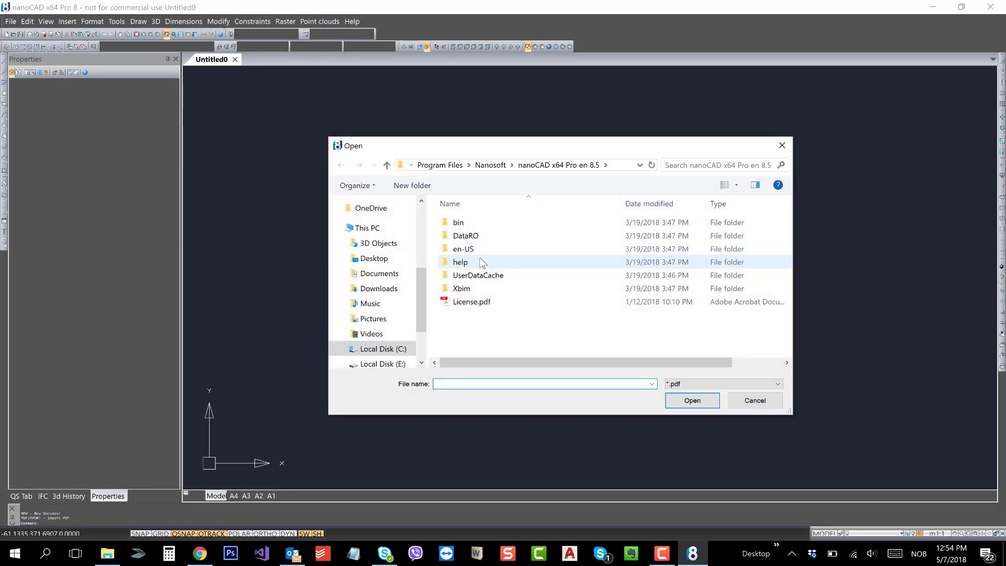
pyautogui.click(380, 364)
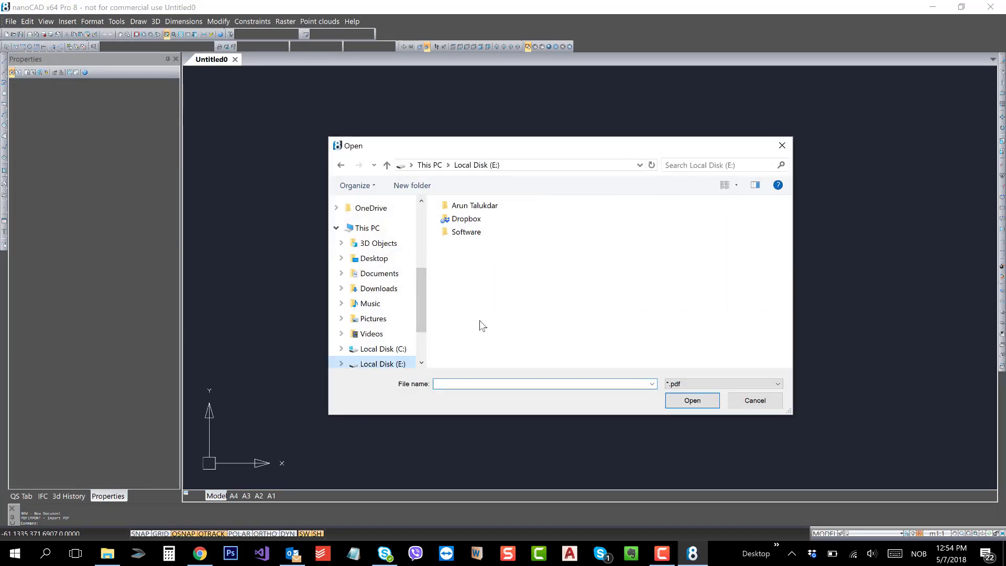
pyautogui.doubleClick(484, 207)
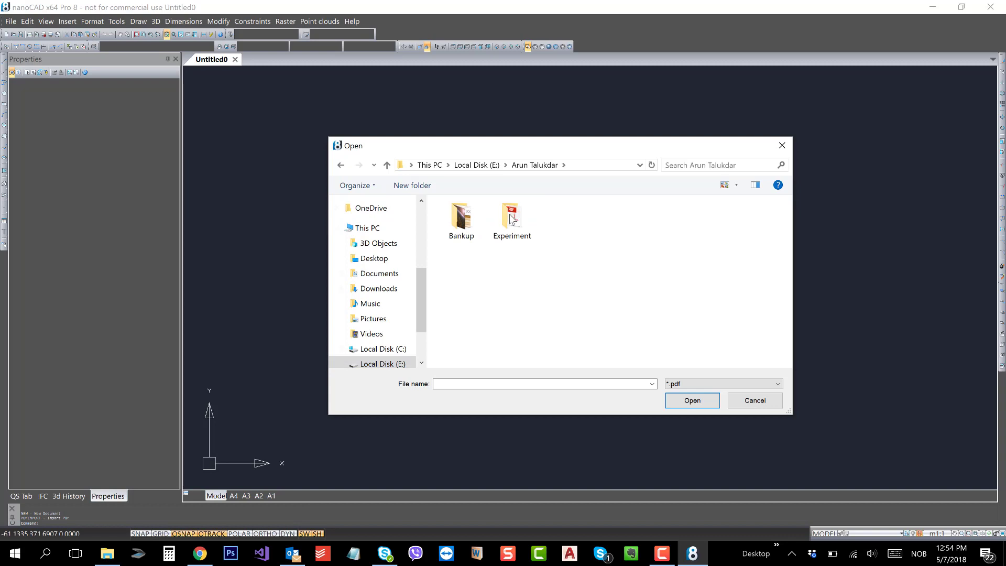
pyautogui.doubleClick(511, 219)
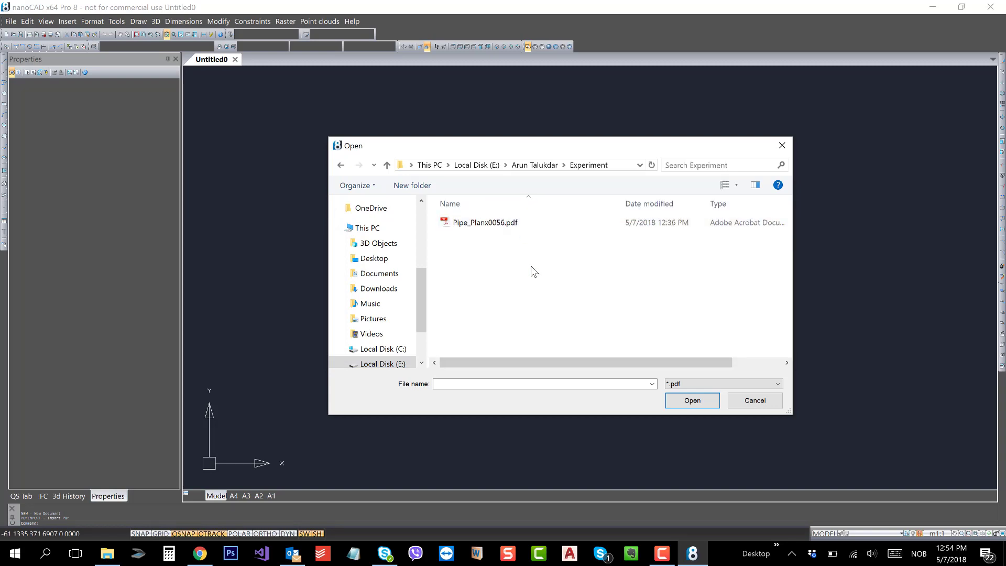
pyautogui.click(500, 231)
pyautogui.click(701, 403)
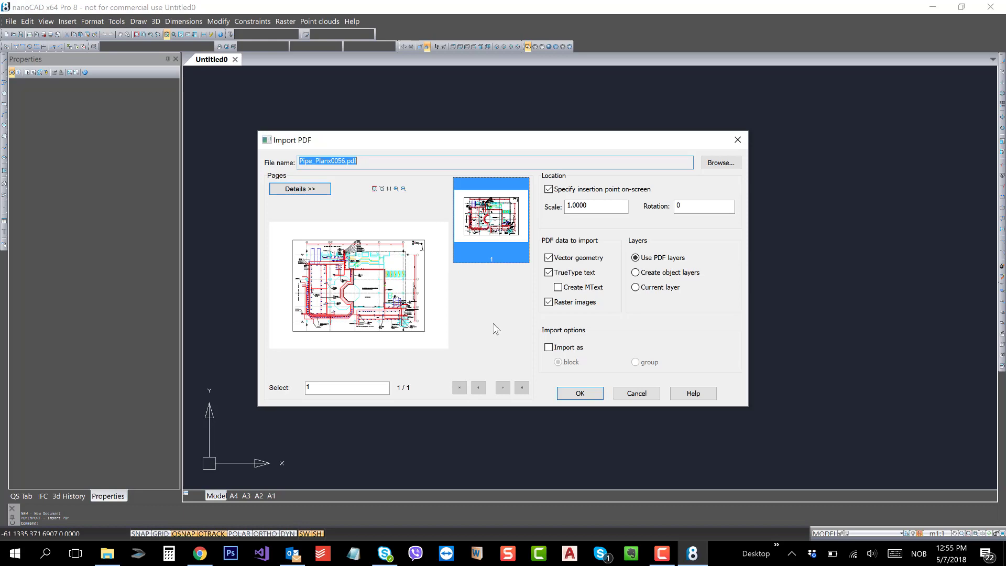
pyautogui.click(301, 190)
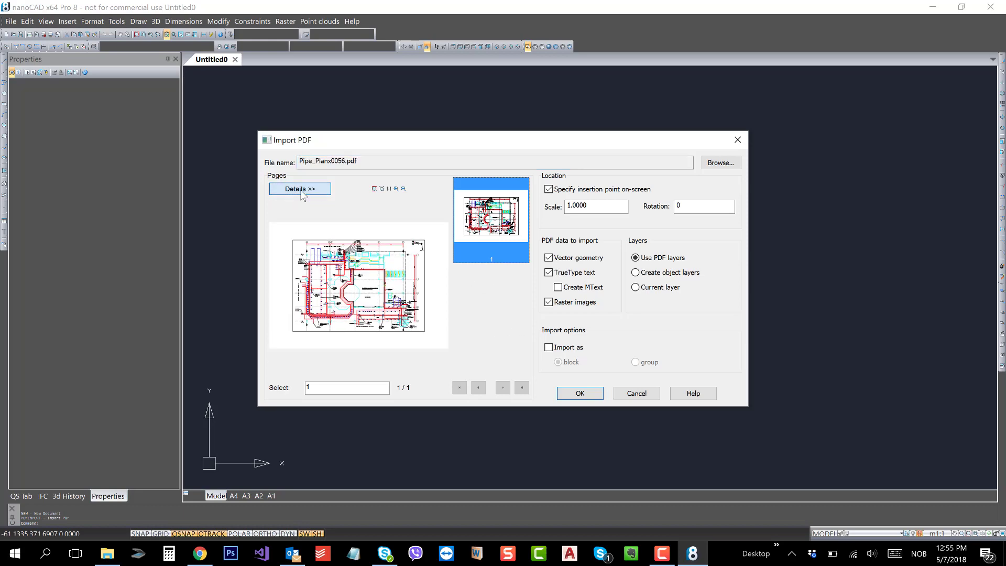
pyautogui.moveTo(476, 140); pyautogui.dragTo(520, 145)
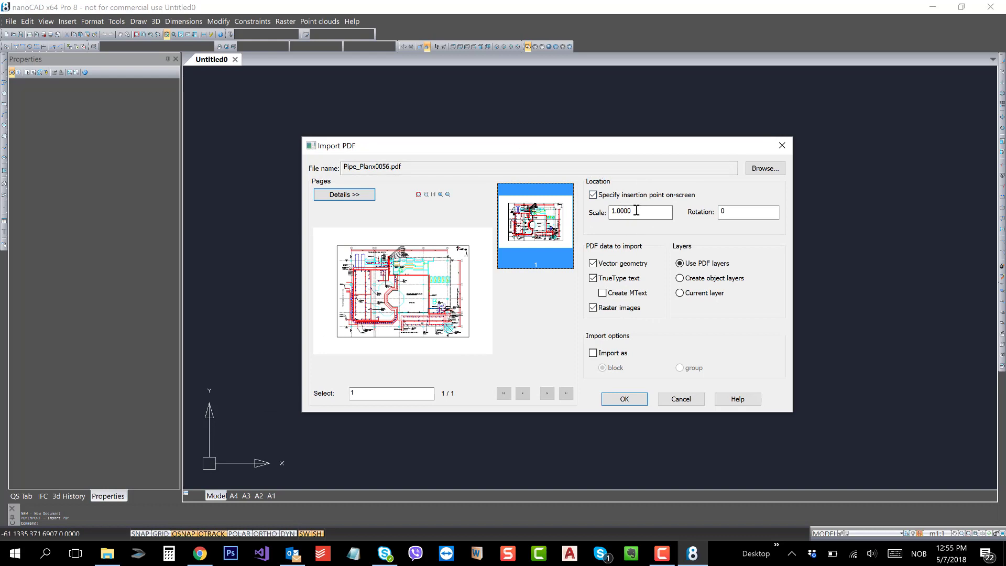
pyautogui.click(593, 195)
pyautogui.click(593, 196)
pyautogui.click(593, 354)
pyautogui.click(593, 353)
# Import page 1 at scale 1 with vector geometry, TrueType text, raster images and PDF layers, placing it at insertion point 0,0
pyautogui.click(625, 400)
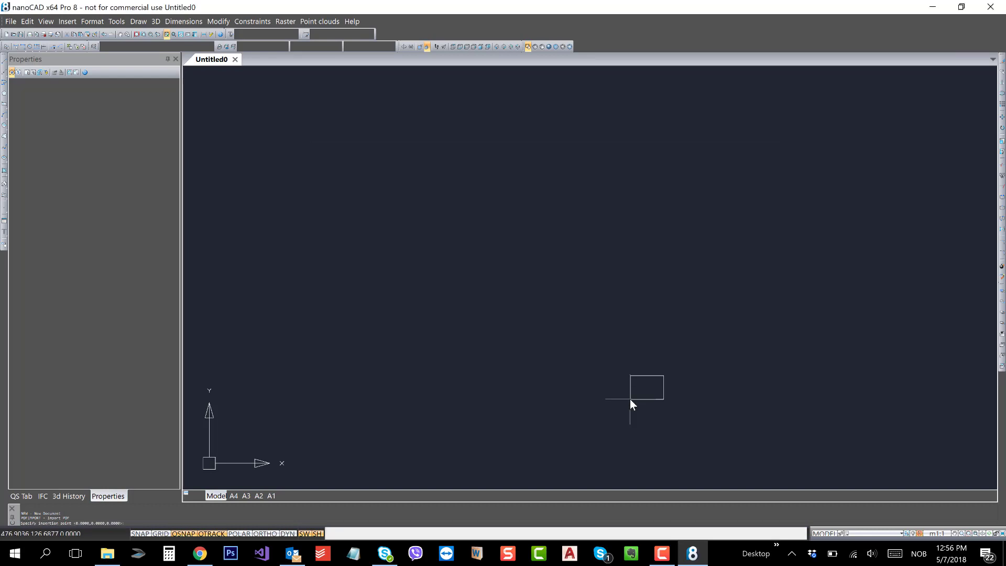
pyautogui.scroll(-3, 621, 371)
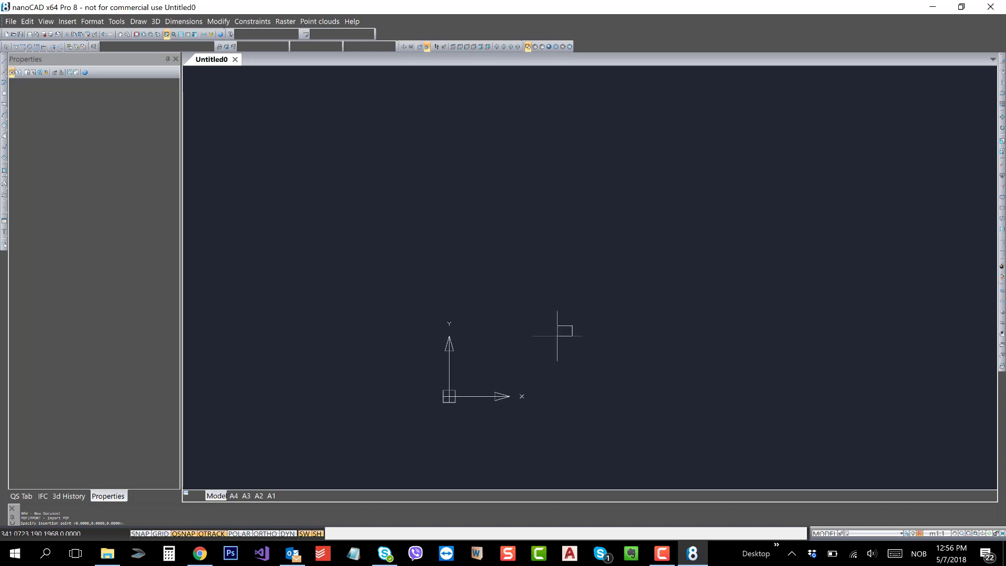
pyautogui.write('0')
pyautogui.press('Return')
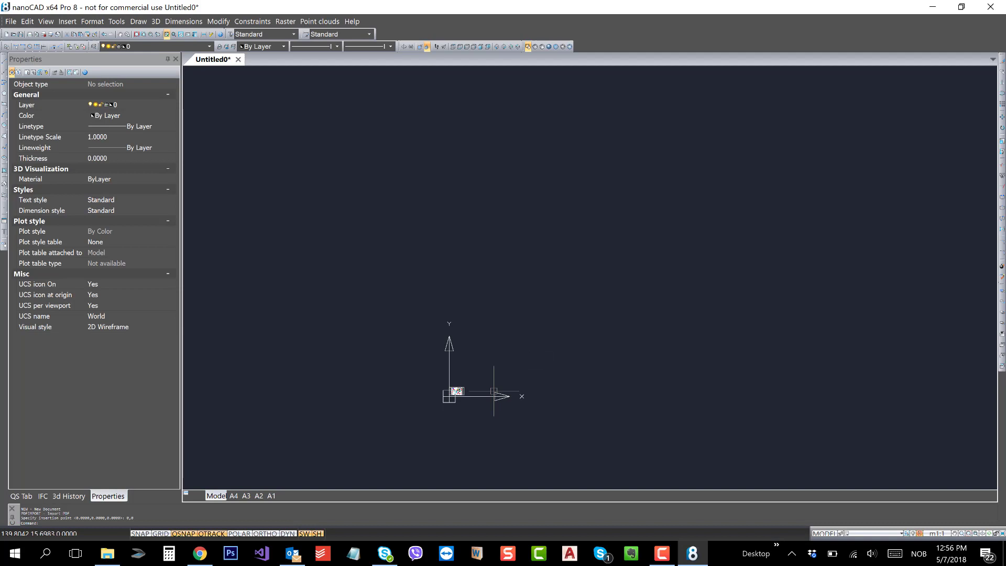
# Examine the imported plan's geometry, pipe runs and callouts around the upper area and the option area
pyautogui.moveTo(493, 392); pyautogui.dragTo(632, 284, button='middle')
pyautogui.scroll(6, 589, 282)
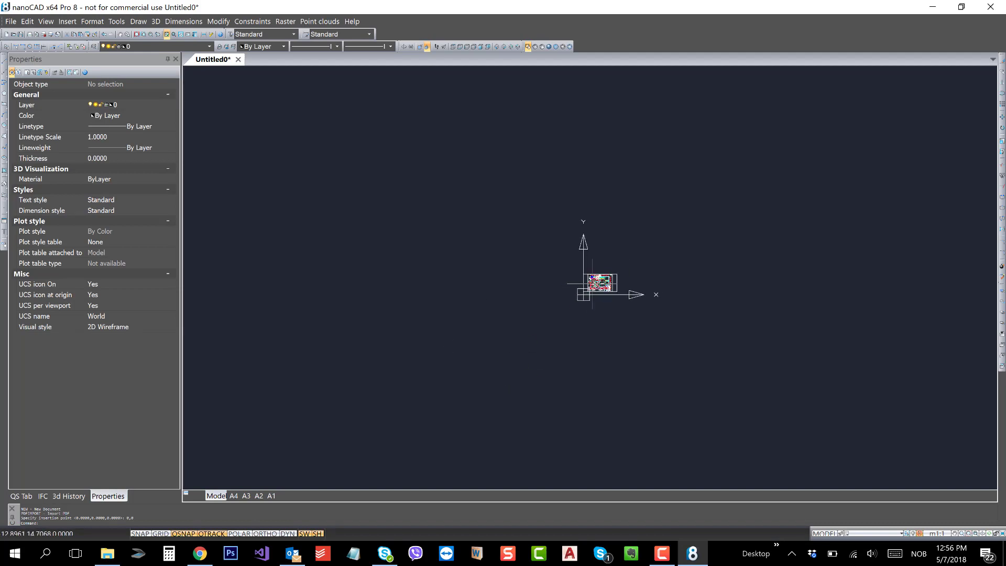
pyautogui.scroll(2, 590, 286)
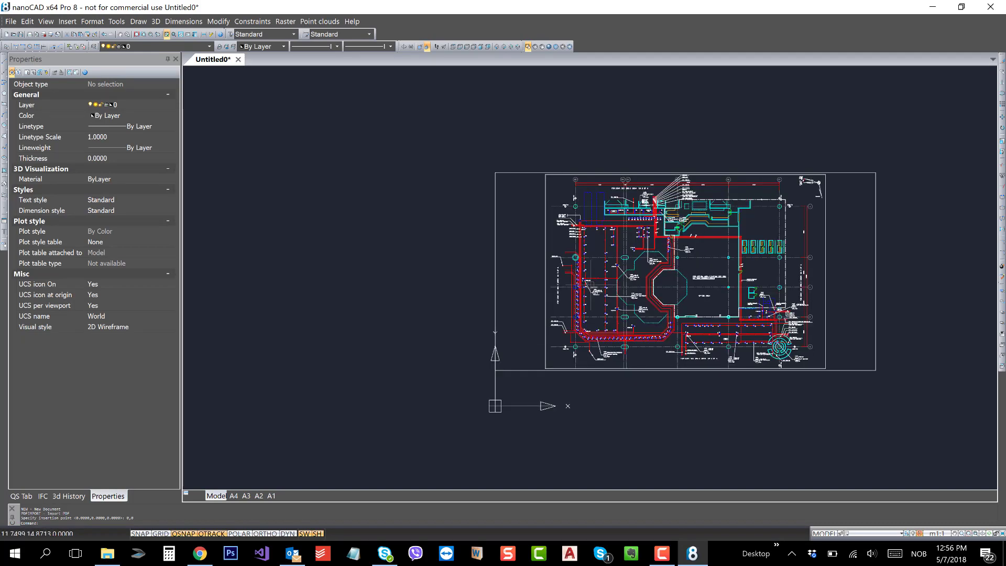
pyautogui.scroll(4, 584, 288)
pyautogui.scroll(-5, 371, 240)
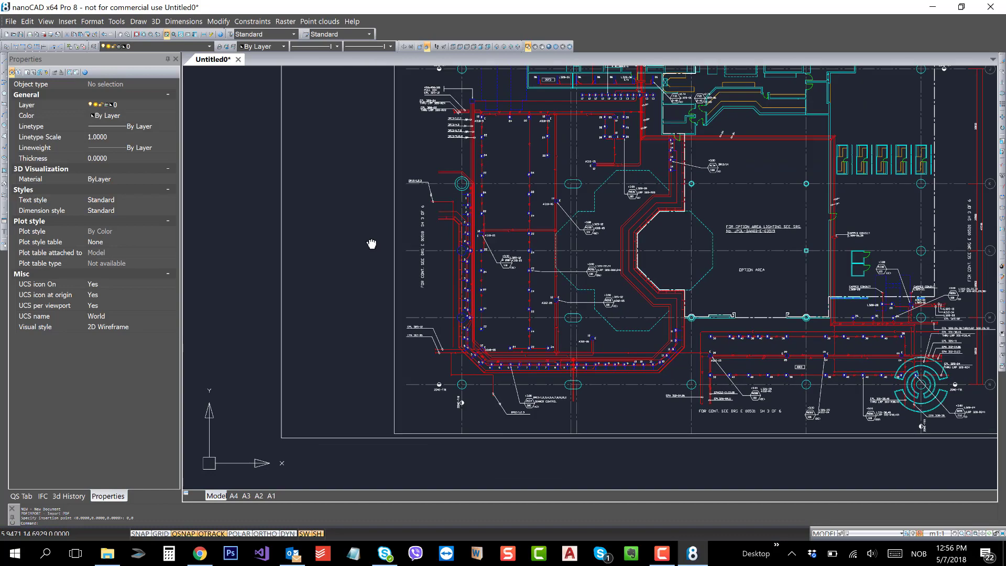
pyautogui.scroll(8, 467, 231)
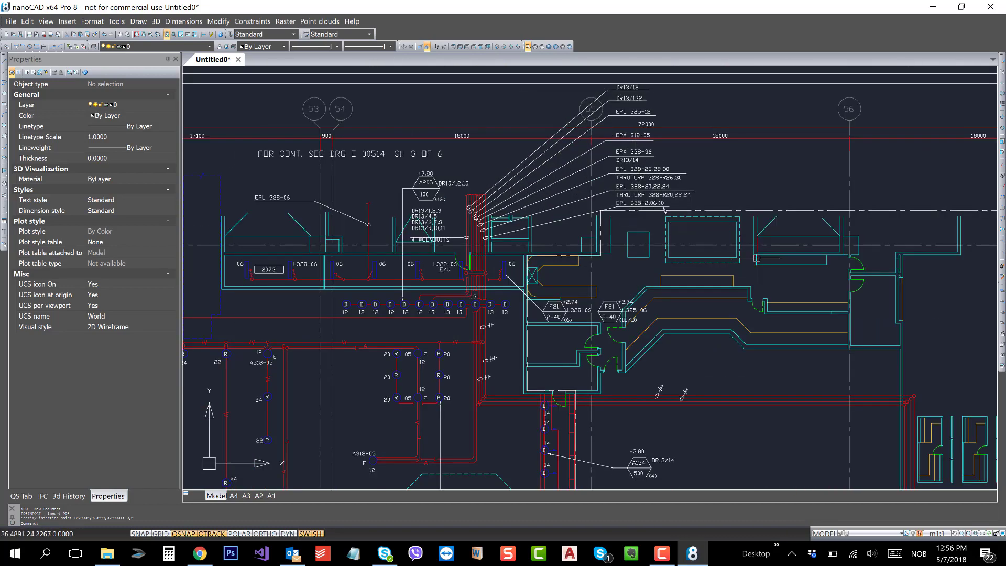
pyautogui.scroll(-3, 766, 256)
pyautogui.scroll(4, 845, 300)
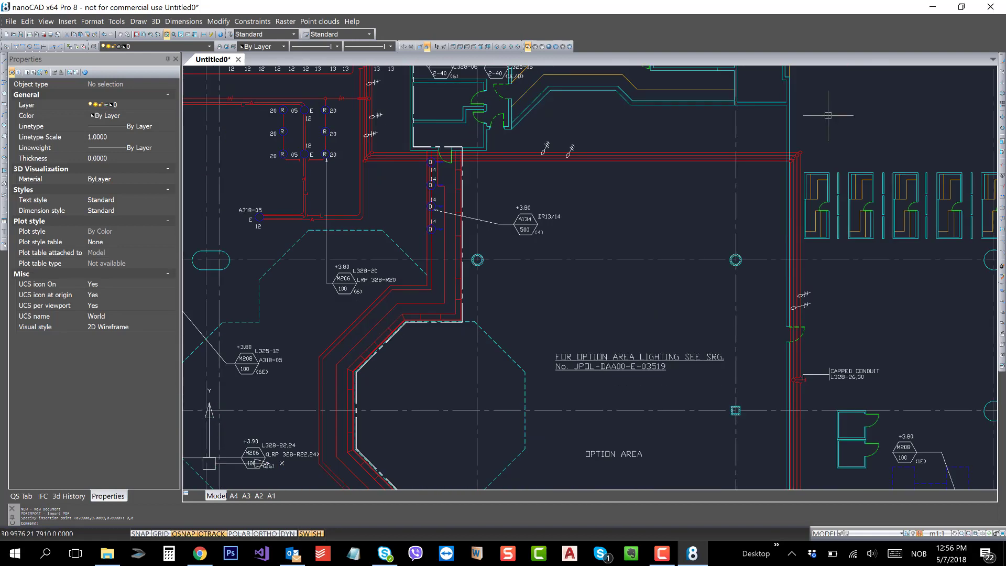
# Check the object properties of the dashed vertical grid line and the hatched ring's outer outline, and clear each selection
pyautogui.click(754, 211)
pyautogui.press('Escape')
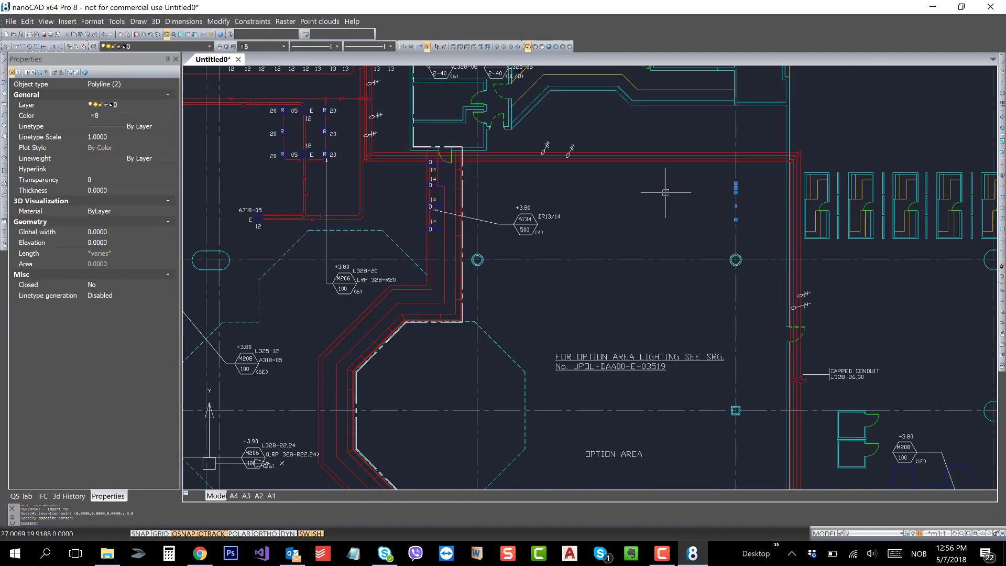
pyautogui.scroll(2, 555, 232)
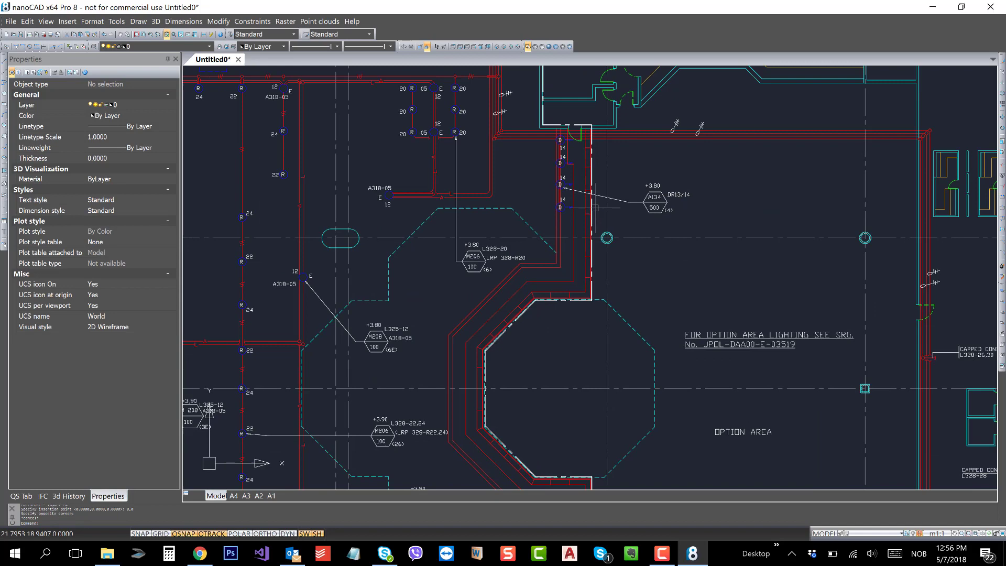
pyautogui.scroll(2, 595, 244)
pyautogui.scroll(3, 603, 244)
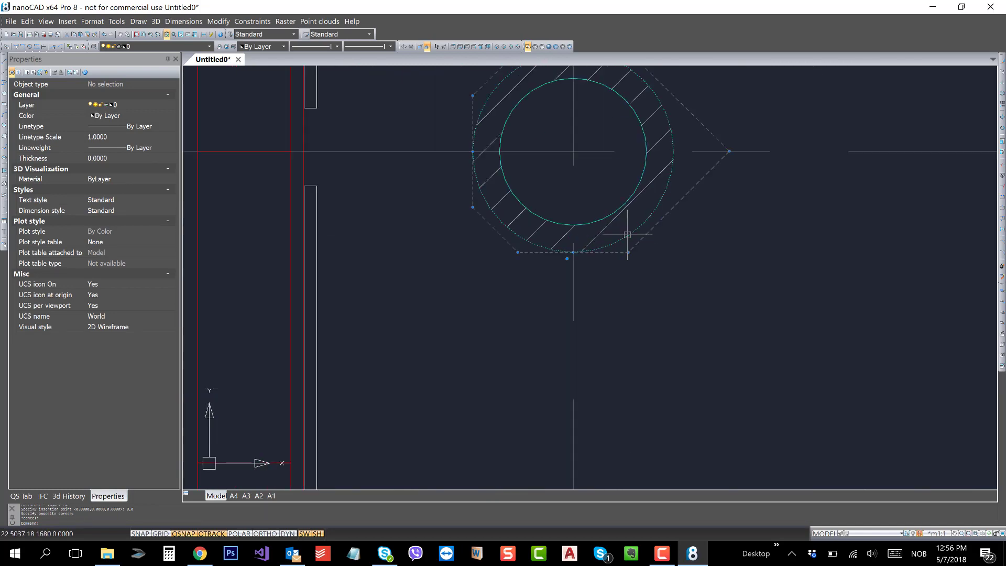
pyautogui.click(632, 247)
pyautogui.scroll(-1, 738, 282)
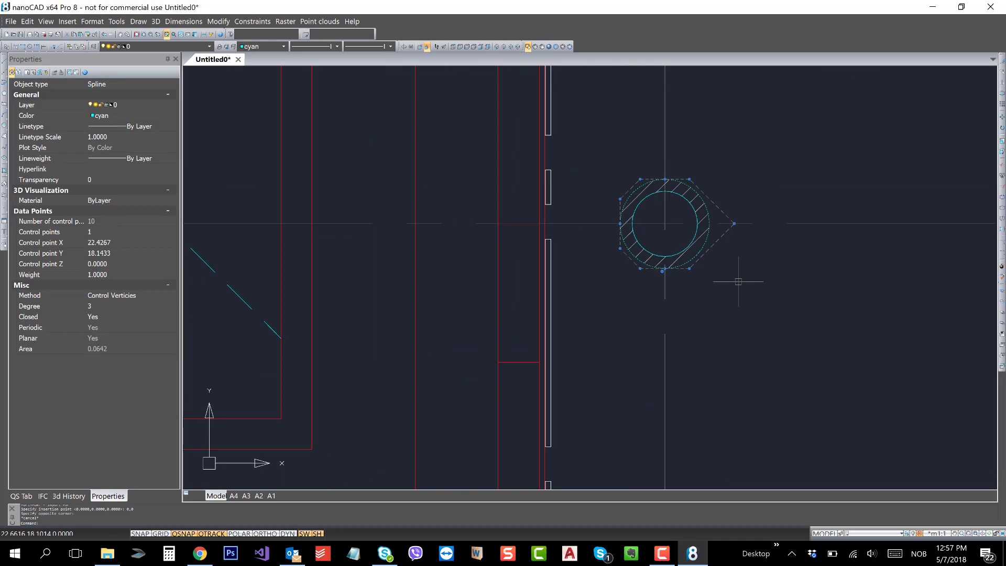
pyautogui.click(129, 87)
pyautogui.press('Escape')
pyautogui.press('Escape')
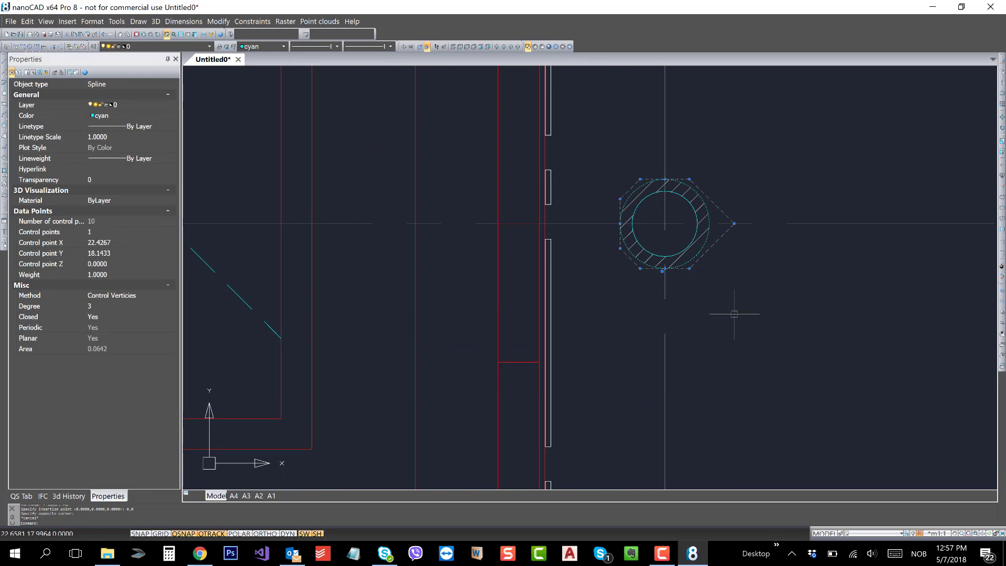
# Examine the pipe runs and callouts along the plan's lower edge and around the circular structure, and fit the drawing extents in view
pyautogui.scroll(-5, 744, 315)
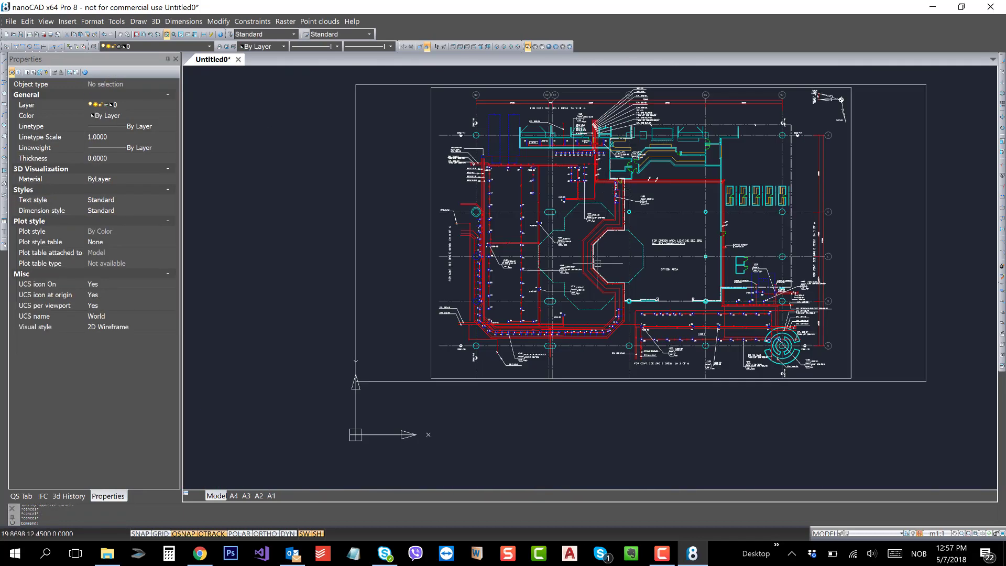
pyautogui.scroll(4, 597, 262)
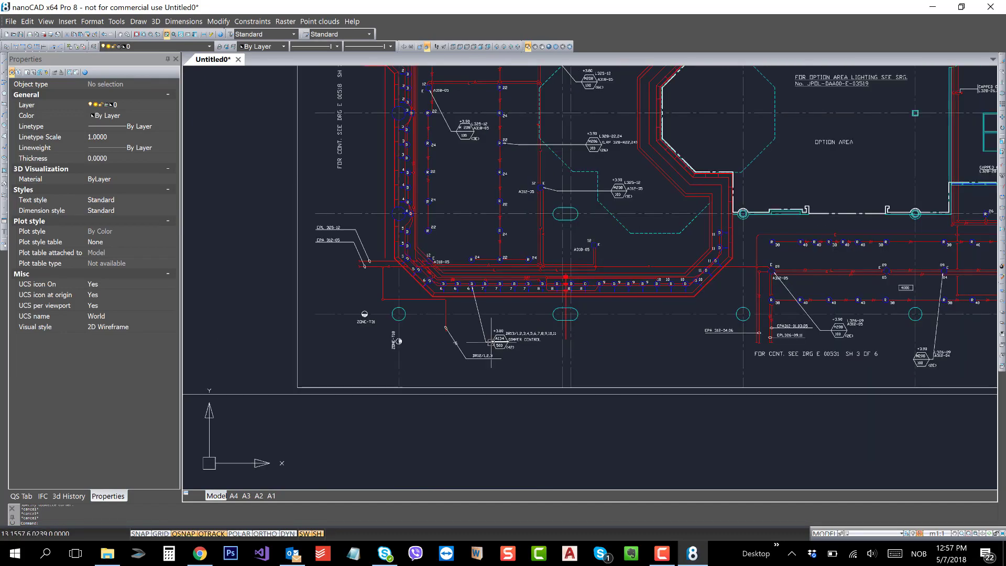
pyautogui.moveTo(613, 341); pyautogui.dragTo(412, 345, button='middle')
pyautogui.moveTo(669, 349)
pyautogui.mouseDown(button='middle')
pyautogui.moveTo(595, 379)
pyautogui.moveTo(385, 396)
pyautogui.mouseUp(button='middle')
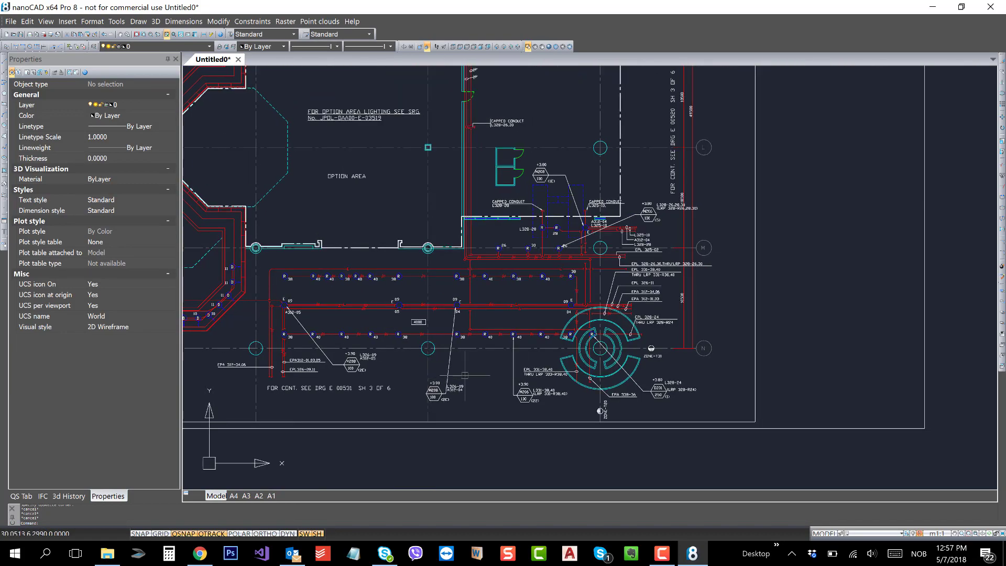
pyautogui.scroll(3, 657, 340)
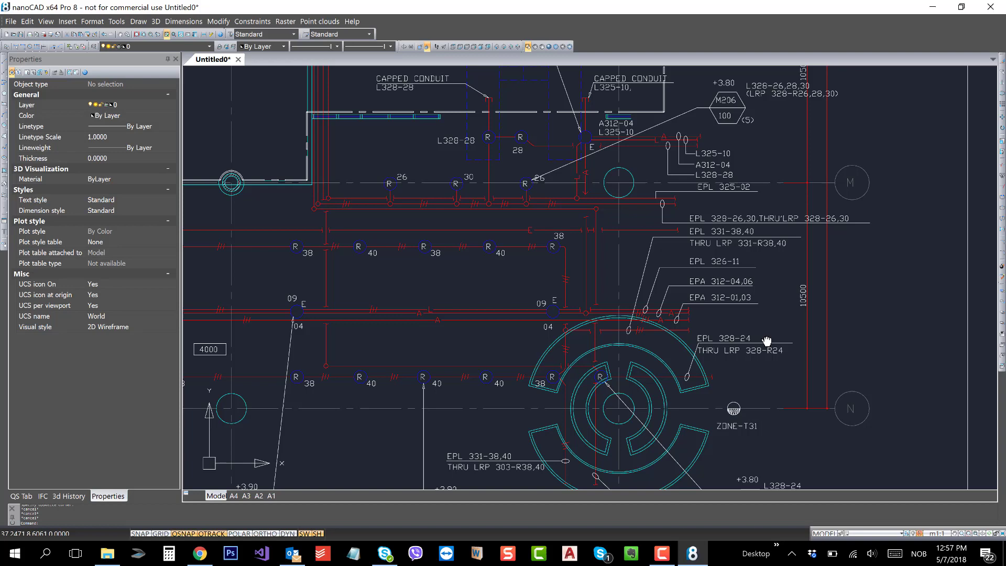
pyautogui.scroll(-5, 764, 341)
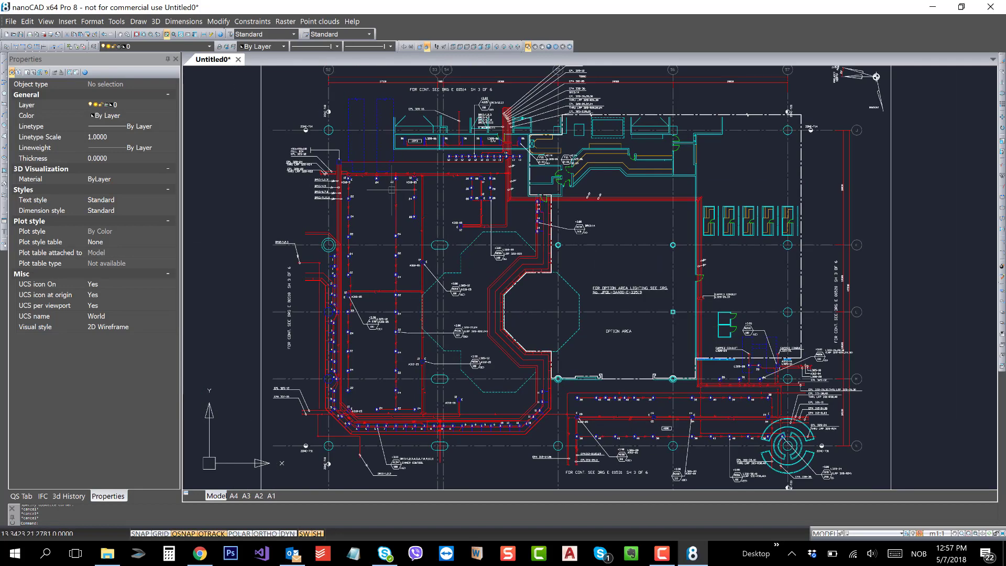
pyautogui.write('z')
pyautogui.press('Return')
pyautogui.write('e')
pyautogui.press('Return')
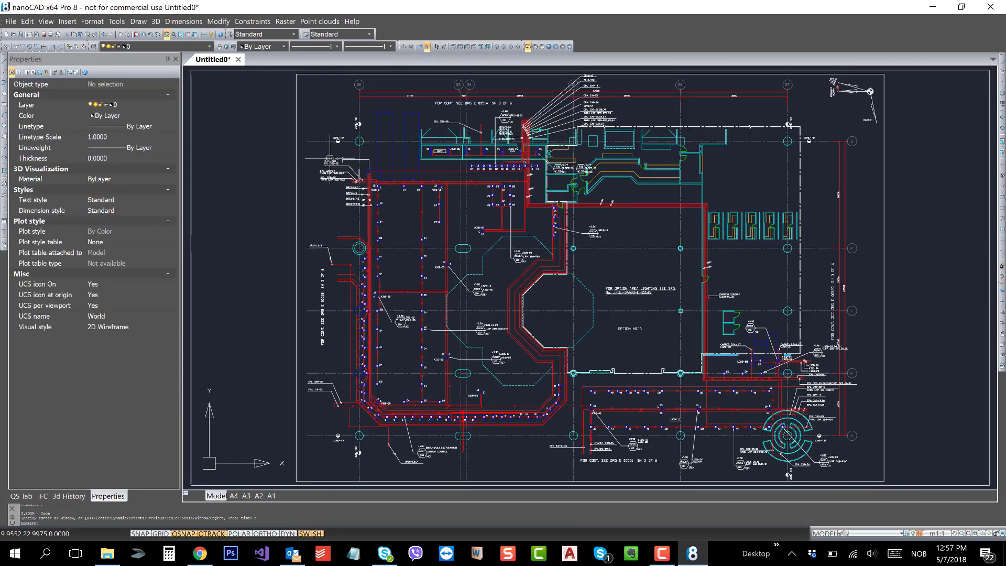
# Save the drawing as Untitled0.dwg in the Experiment folder, in the AutoCAD 2013 Compatible Drawing (*.dwg) format
pyautogui.click(10, 22)
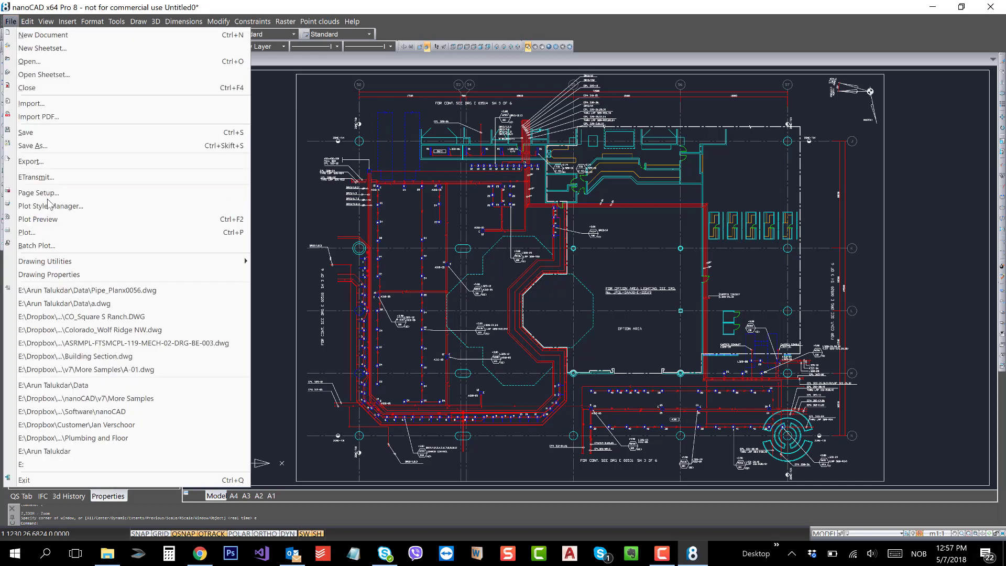
pyautogui.click(58, 146)
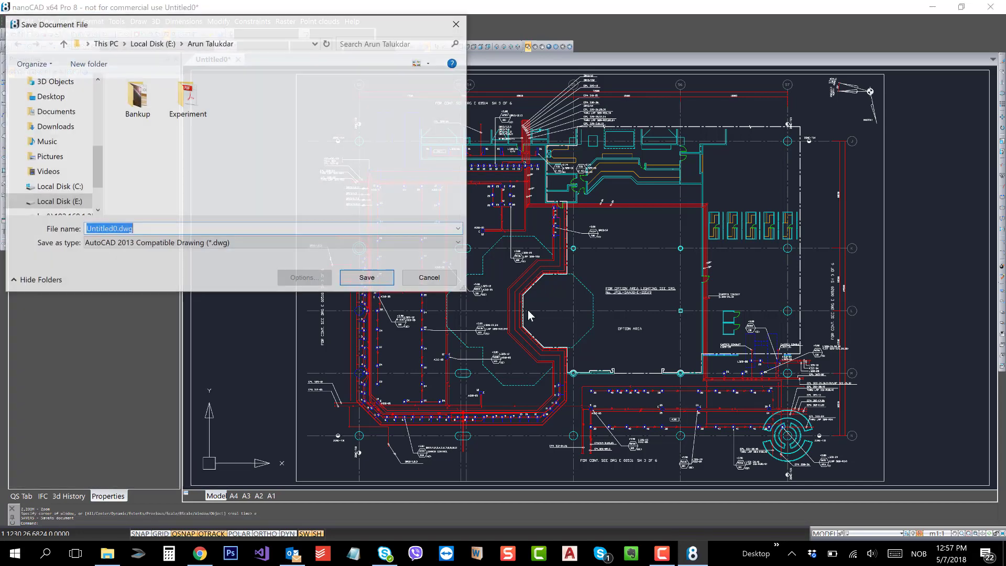
pyautogui.doubleClick(187, 99)
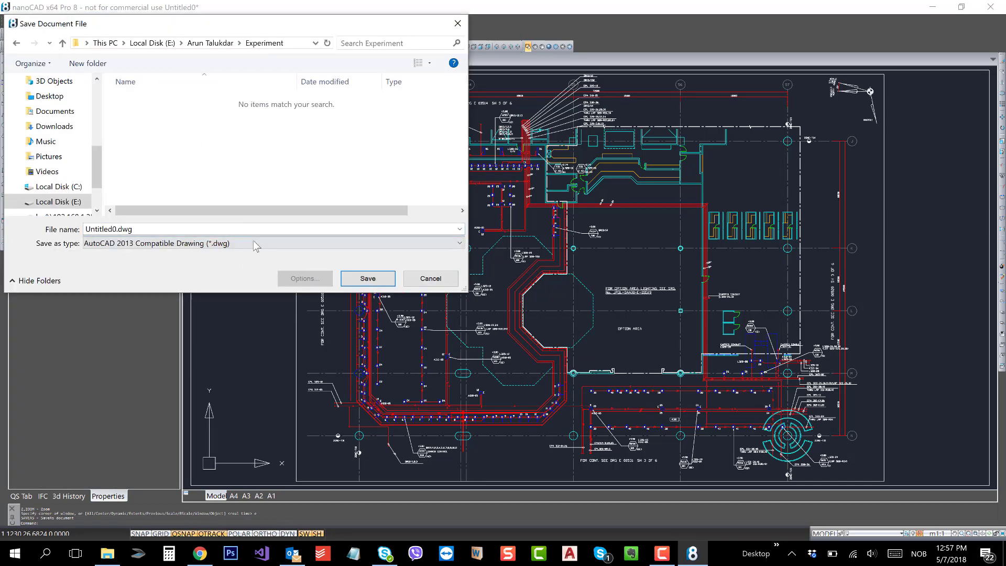
pyautogui.click(253, 242)
pyautogui.click(253, 242)
pyautogui.doubleClick(165, 231)
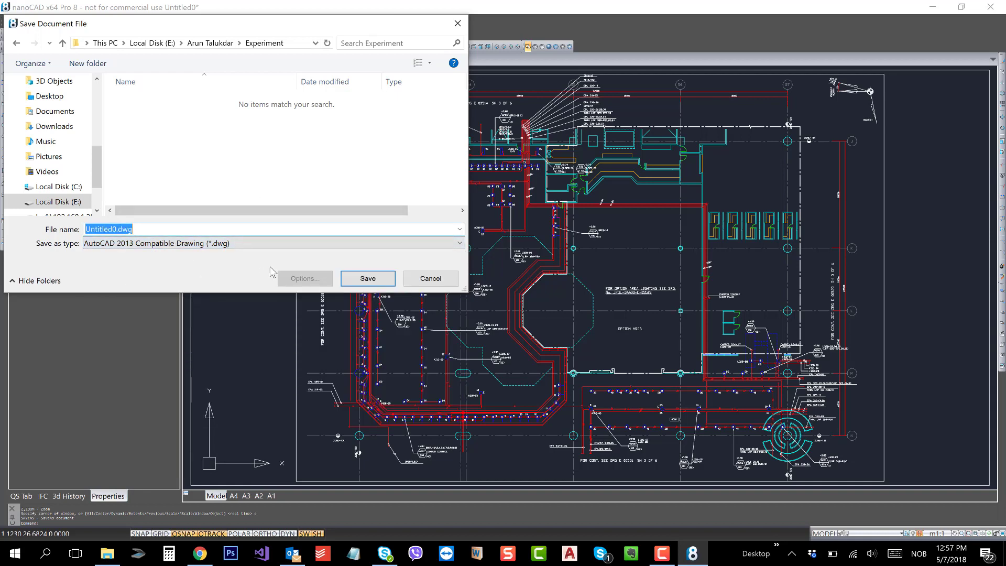
pyautogui.click(303, 242)
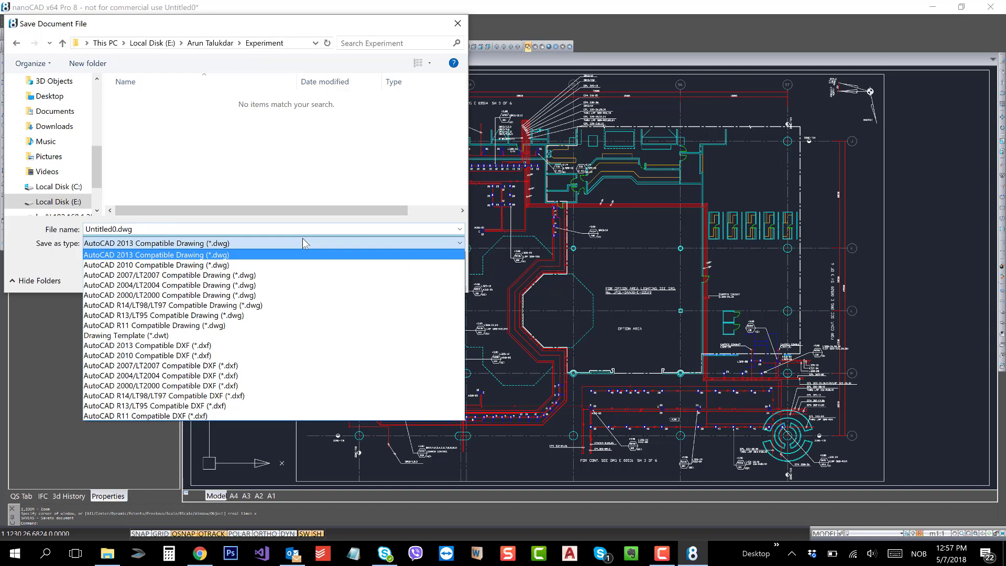
pyautogui.click(252, 243)
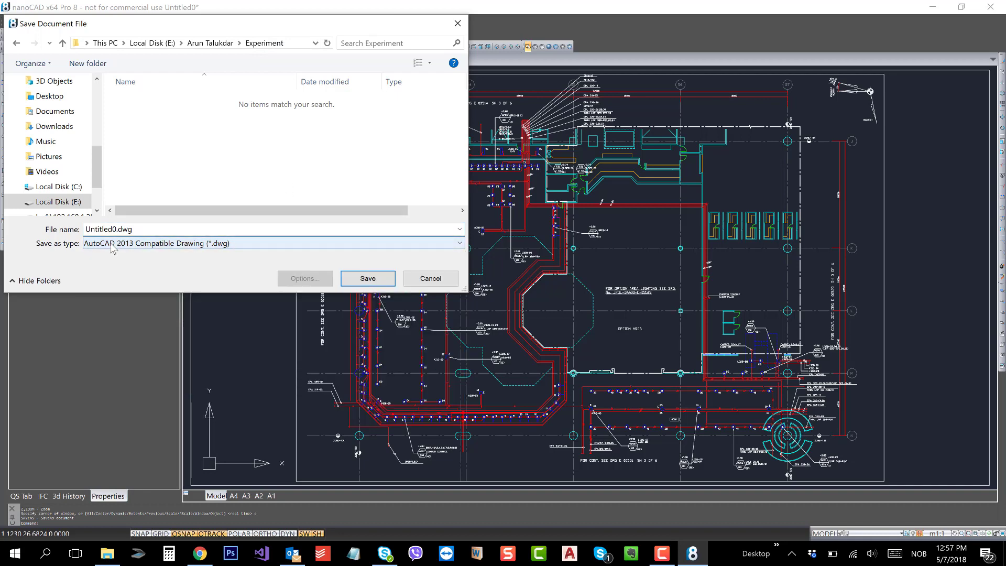
pyautogui.click(368, 279)
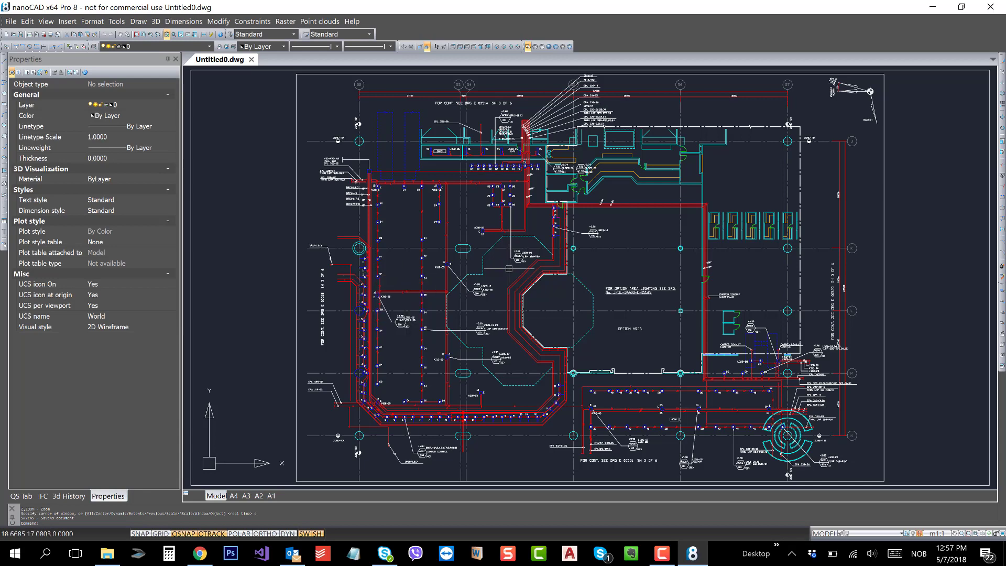
# Look over the whole saved plan and close the Untitled0.dwg drawing
pyautogui.scroll(-4, 501, 270)
pyautogui.scroll(2, 501, 270)
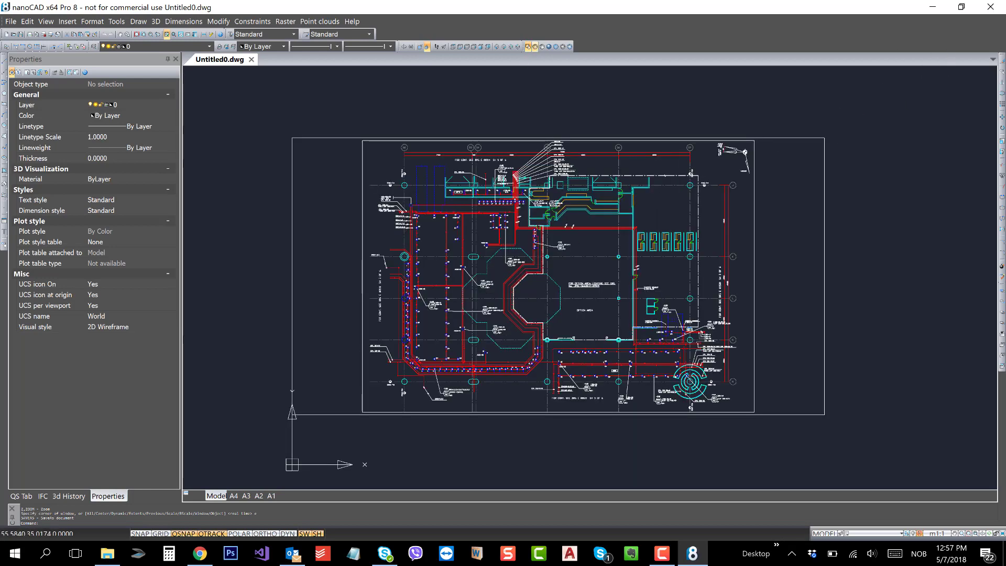
pyautogui.click(252, 59)
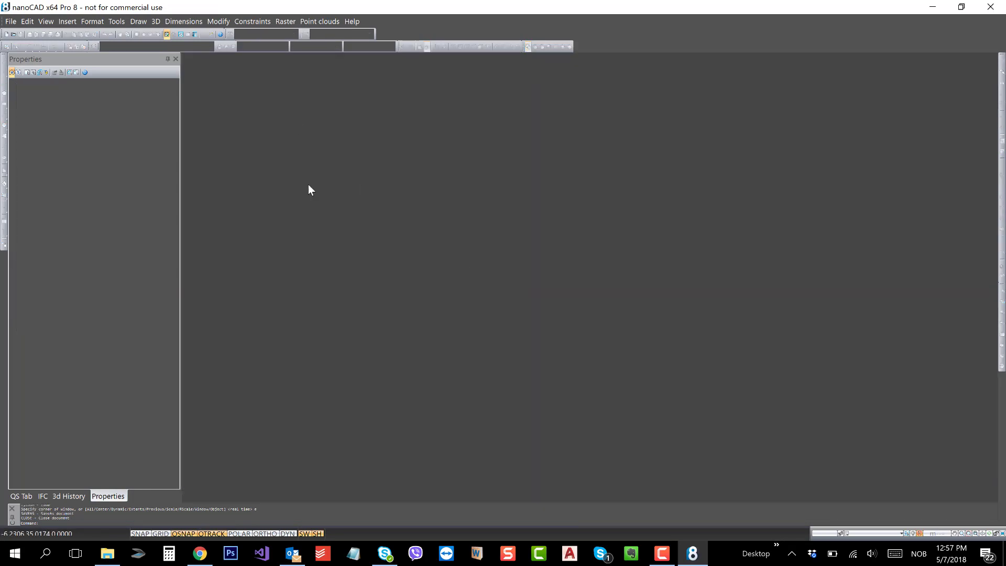
# Reopen Untitled0.dwg from the Experiment folder on Local Disk (E:), look over the whole plan, and minimize the program window
pyautogui.click(13, 34)
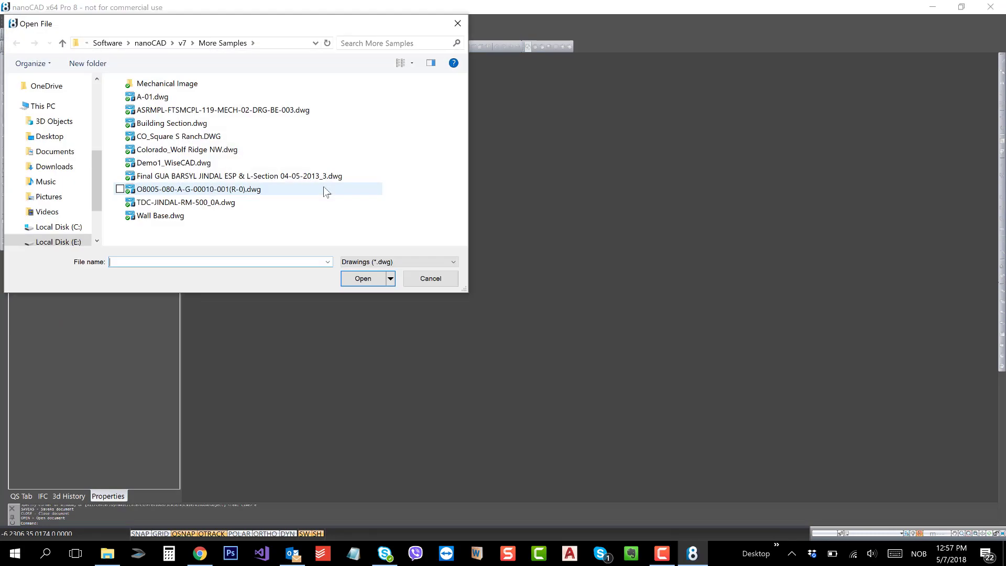
pyautogui.click(89, 242)
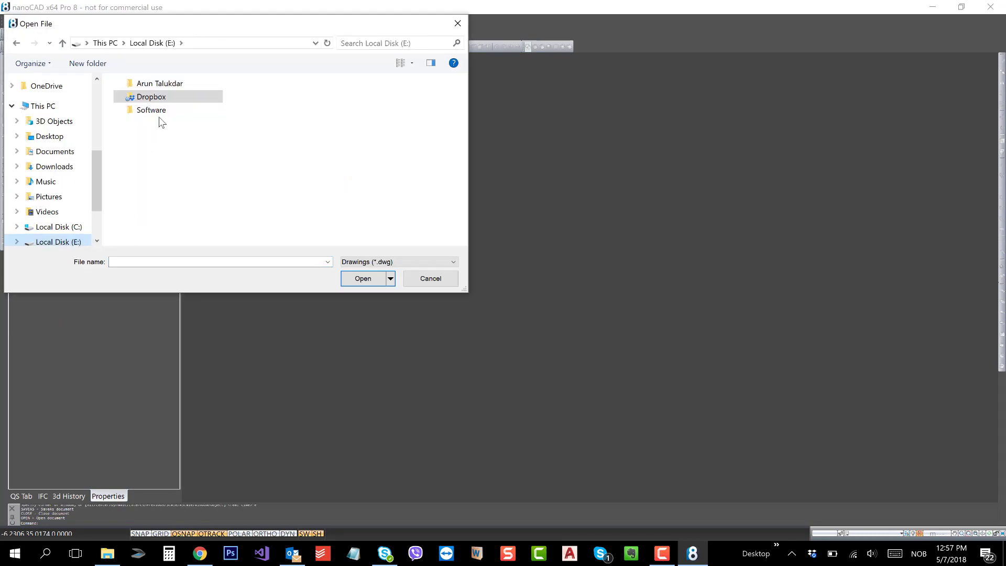
pyautogui.doubleClick(169, 84)
pyautogui.click(192, 102)
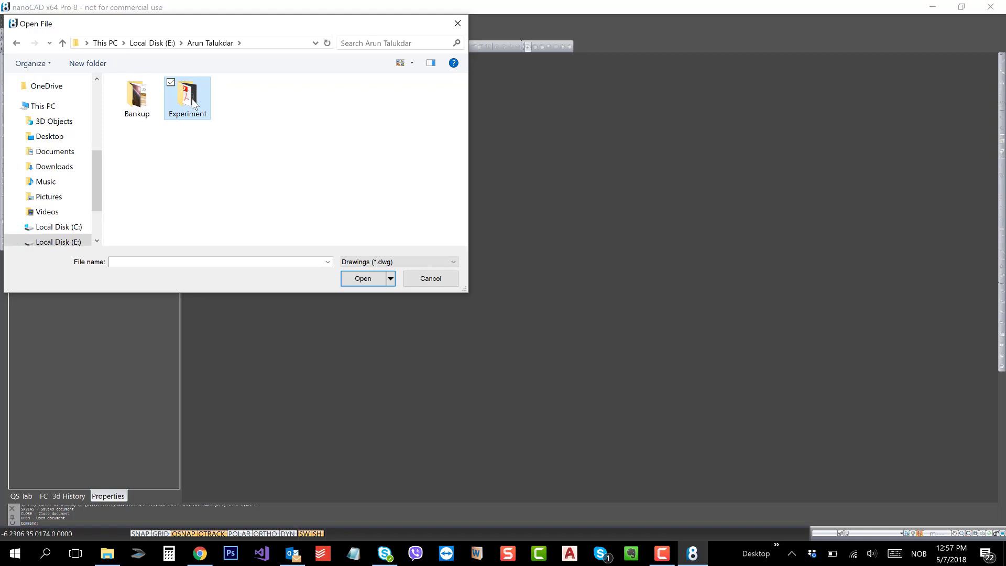
pyautogui.doubleClick(194, 102)
pyautogui.click(194, 103)
pyautogui.click(367, 278)
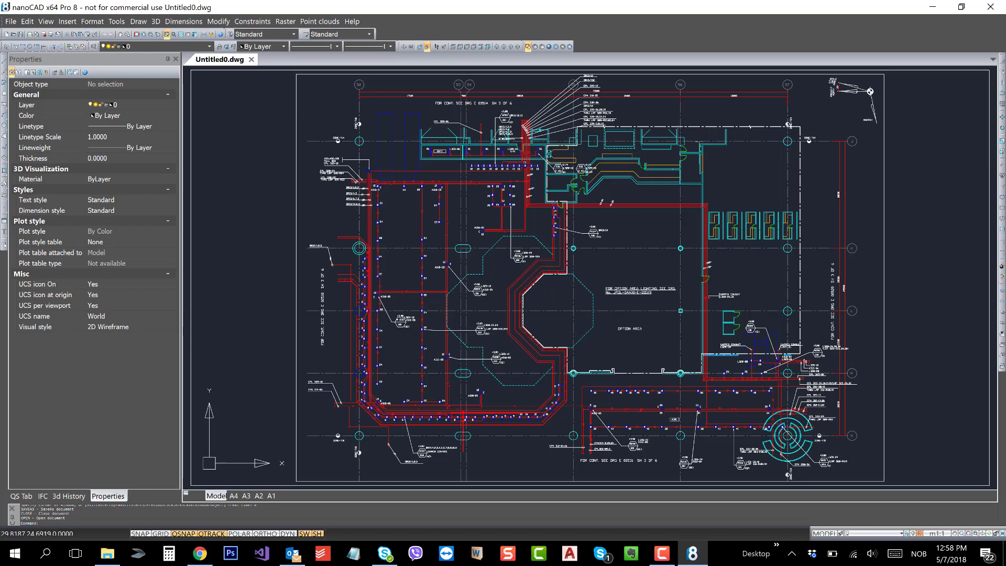
pyautogui.scroll(-3, 735, 77)
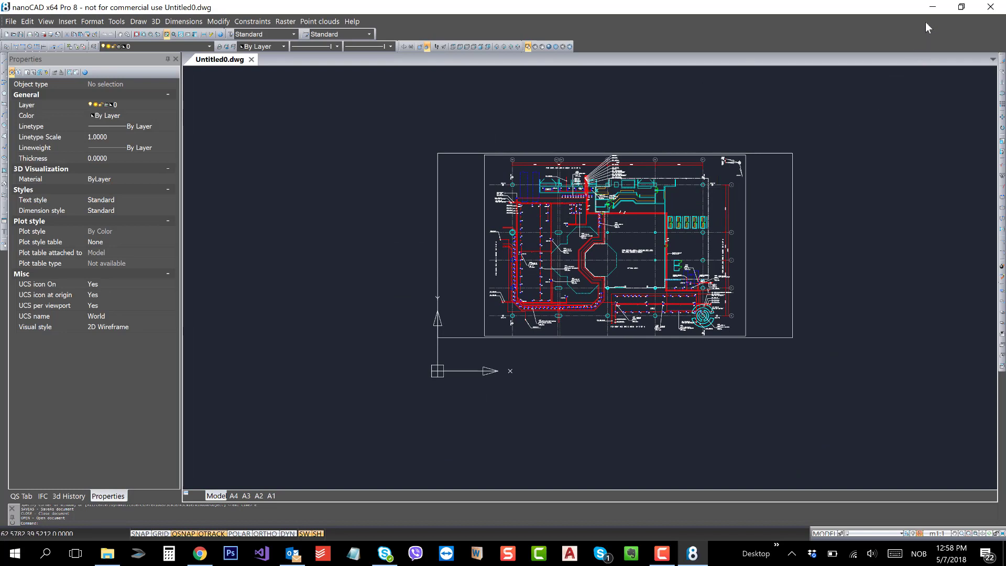
pyautogui.click(935, 8)
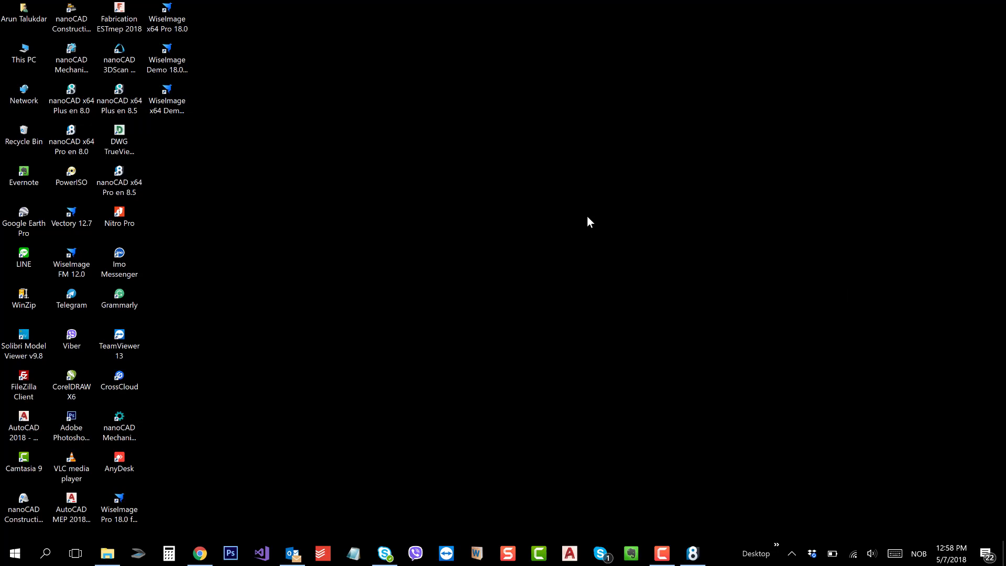